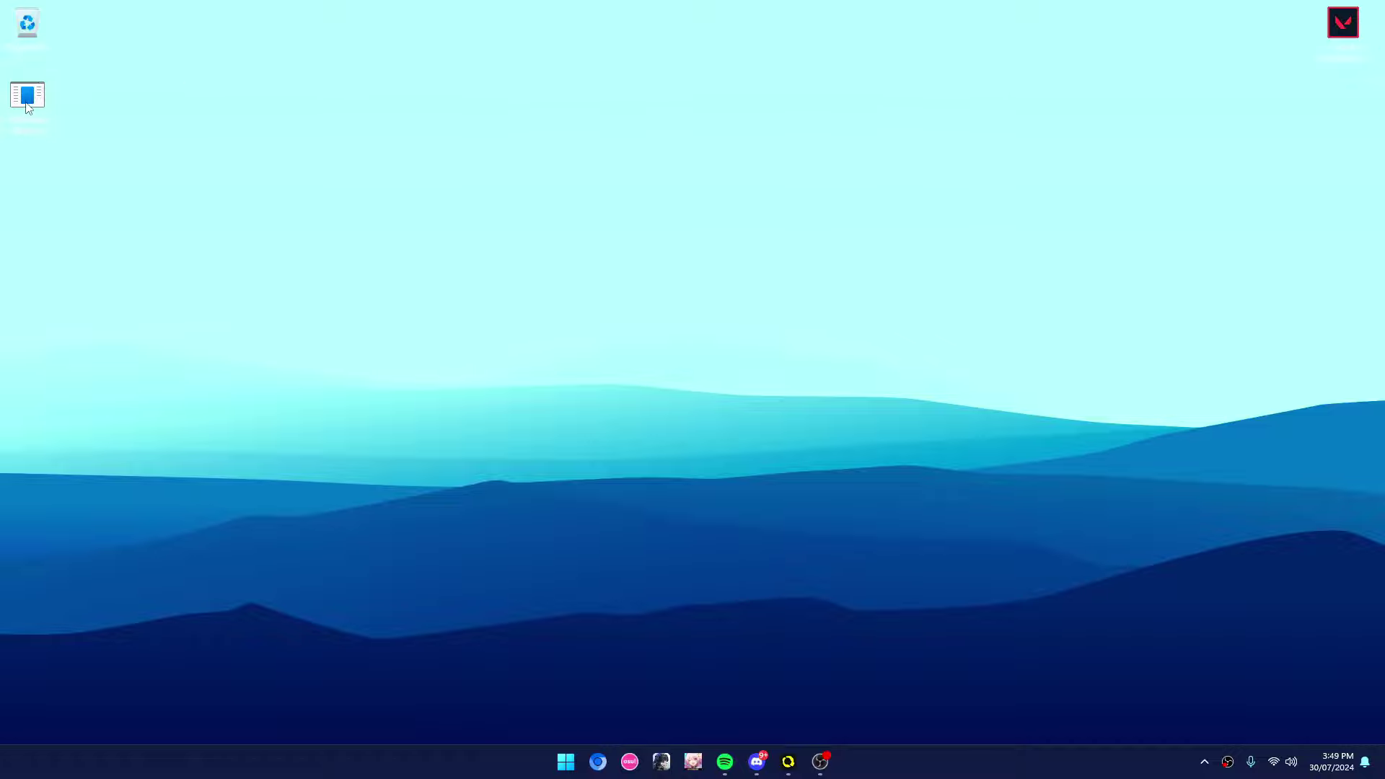
Move the MSI Mode Tool icon to the middle of the desktop and run it as administrator, allowing it to make changes.
left_click_drag(26, 104, 701, 339)
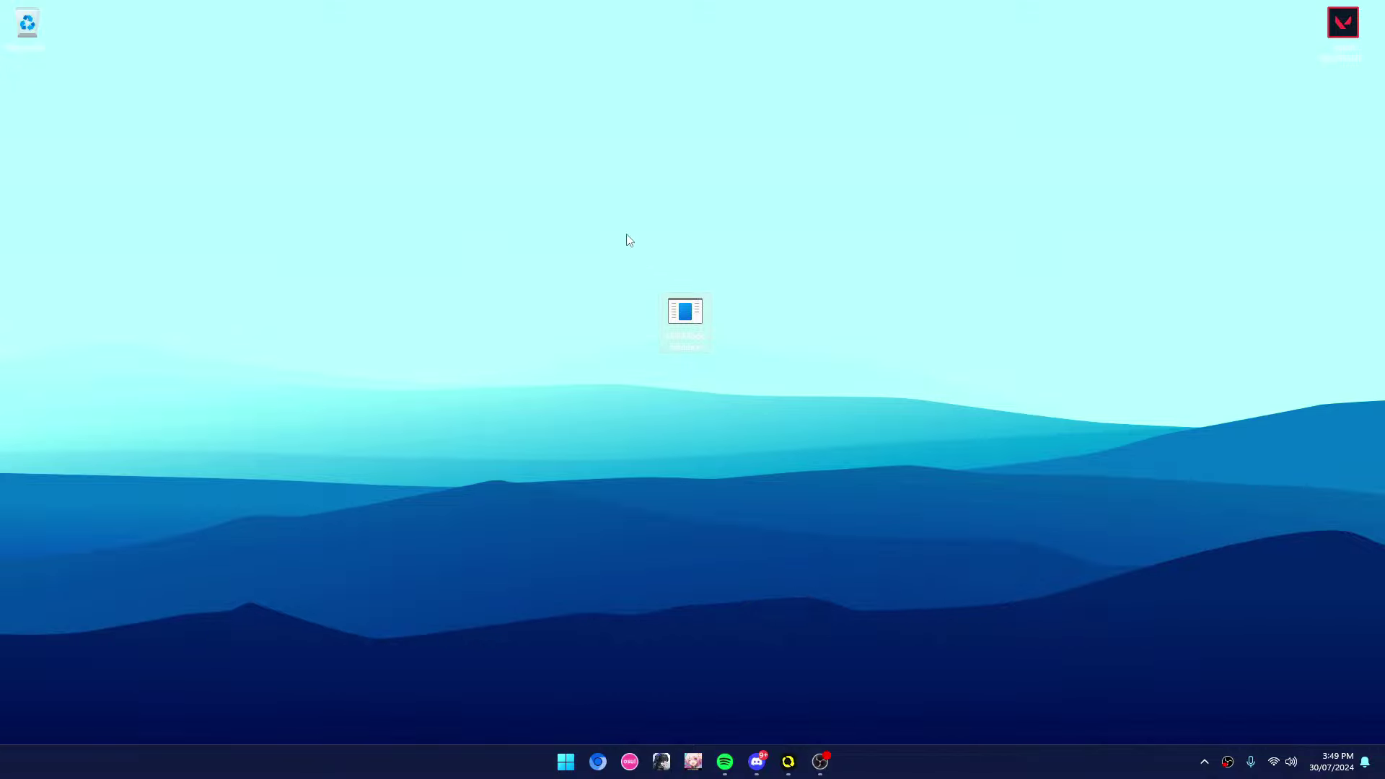
left_click_drag(594, 221, 778, 426)
right_click(688, 313)
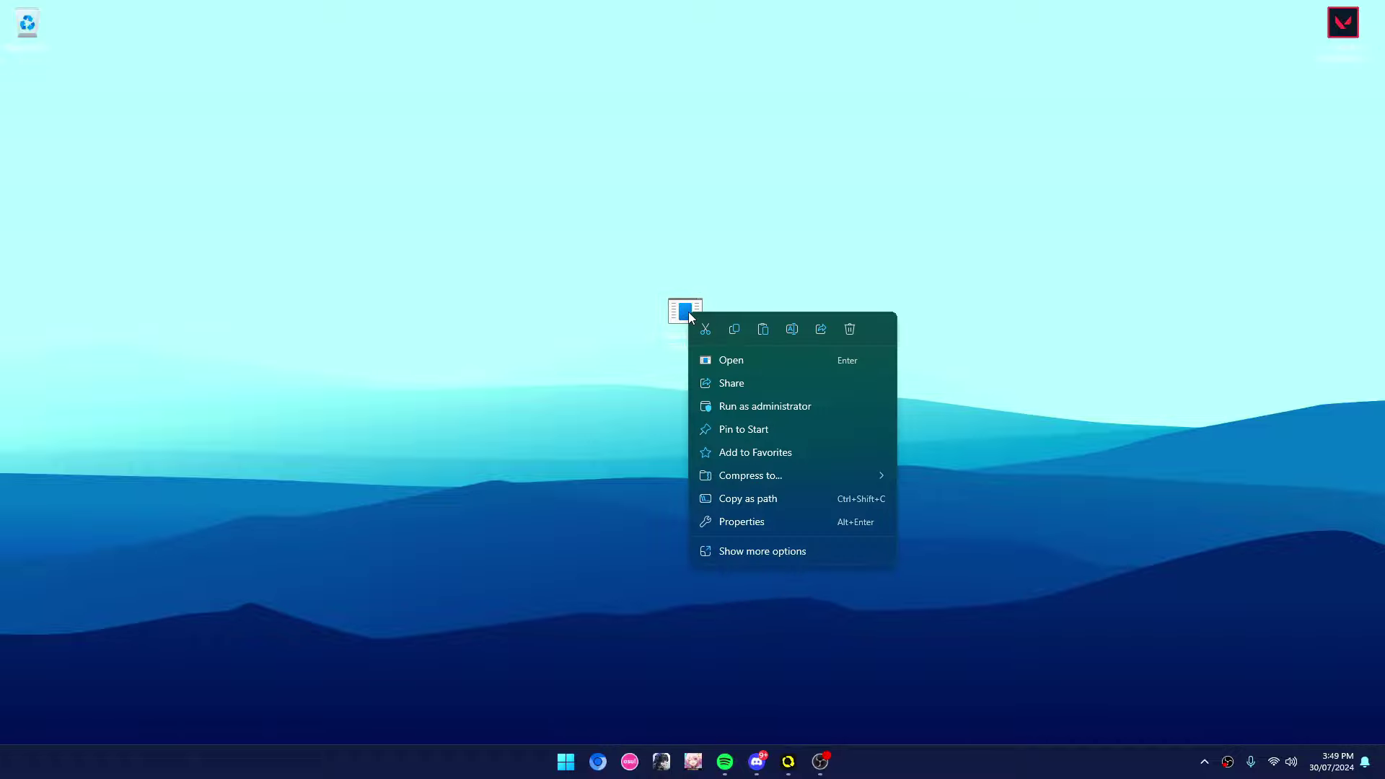
left_click(769, 406)
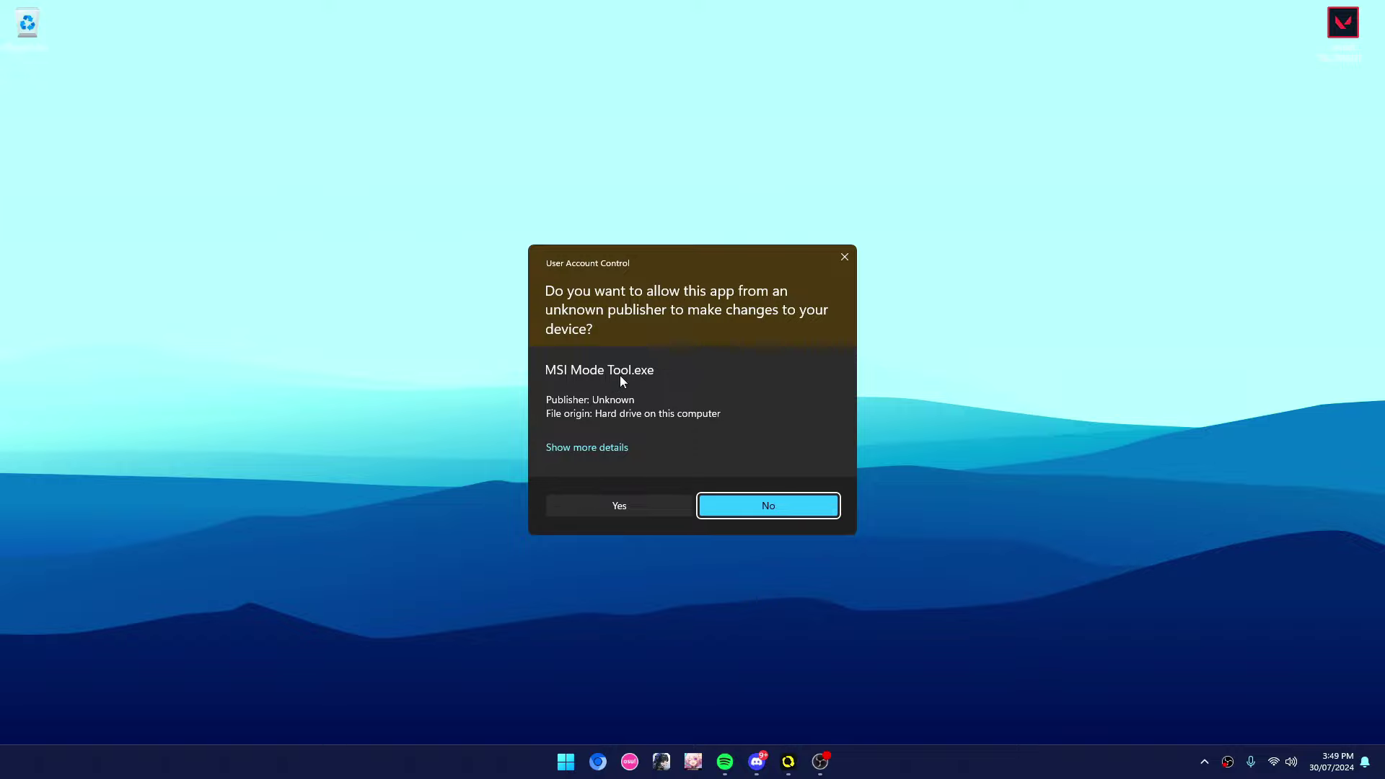
left_click(665, 506)
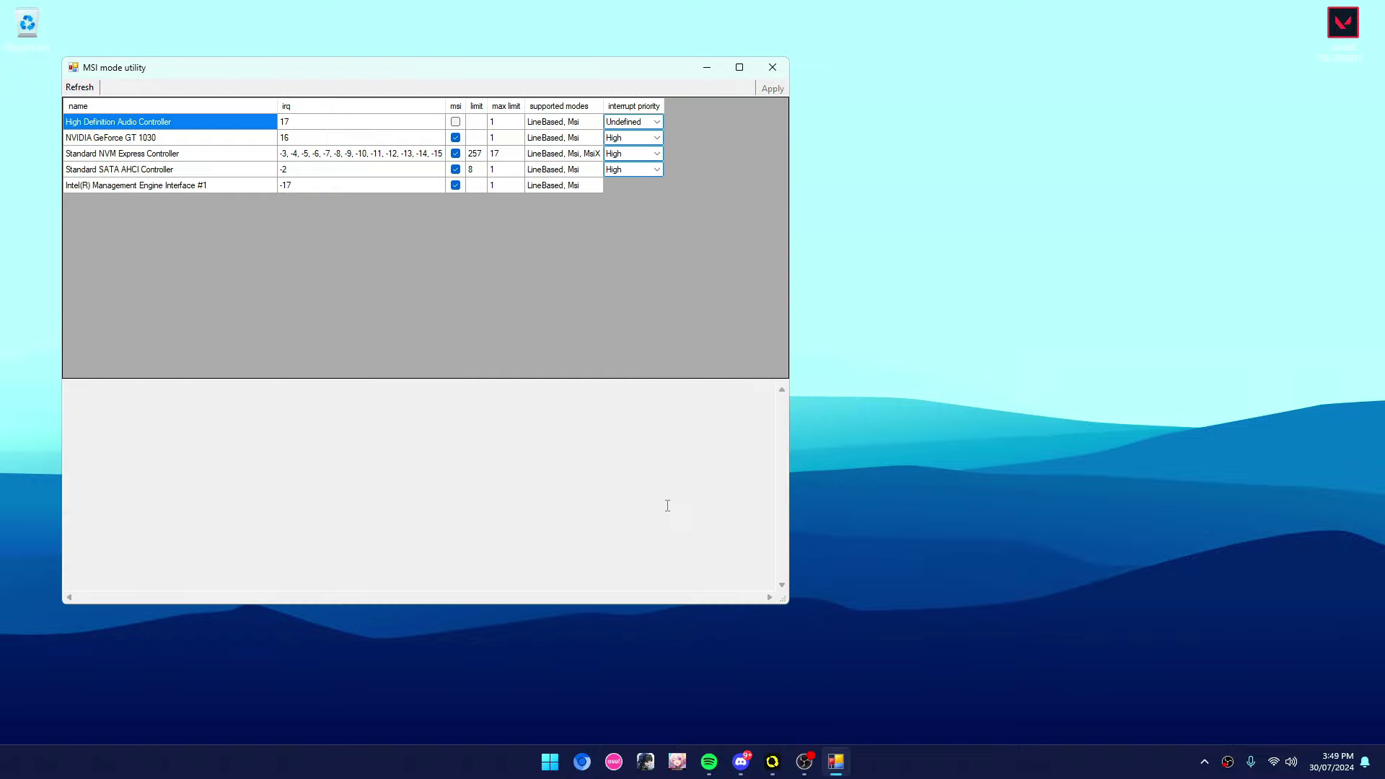
Close the MSI mode utility, then dismiss the registry access error and close the relaunched utility window as well.
left_click(771, 67)
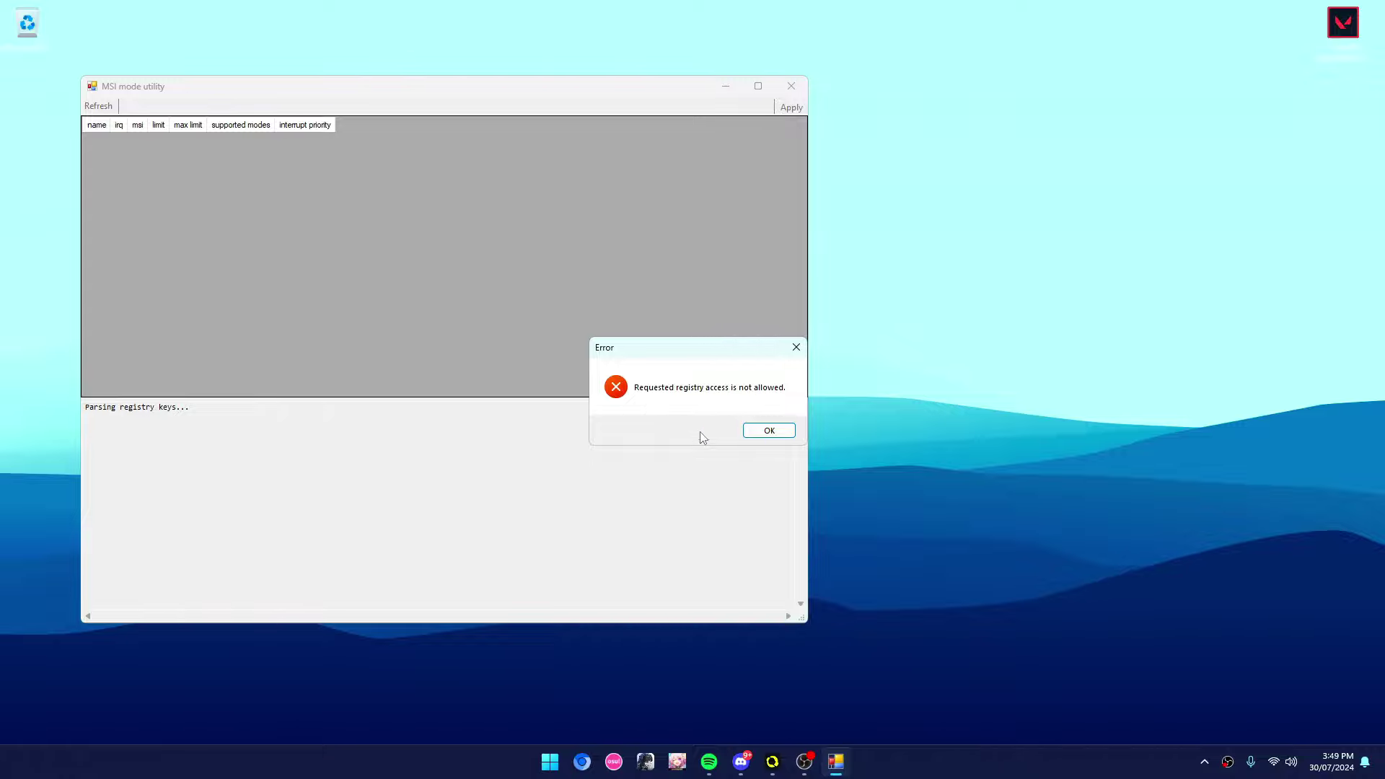
left_click(768, 431)
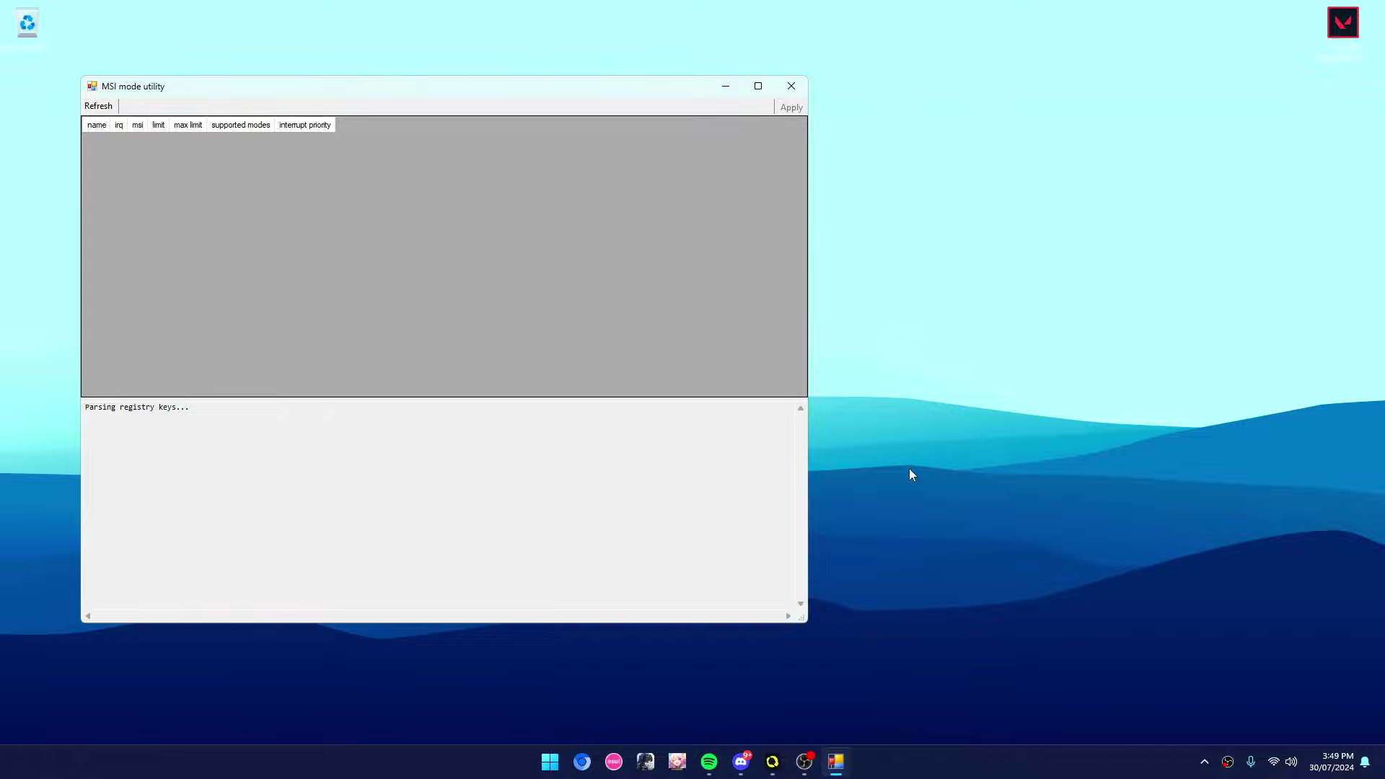
left_click(791, 86)
Run the MSI Mode Tool as administrator again and move its window to the middle of the desktop.
right_click(680, 308)
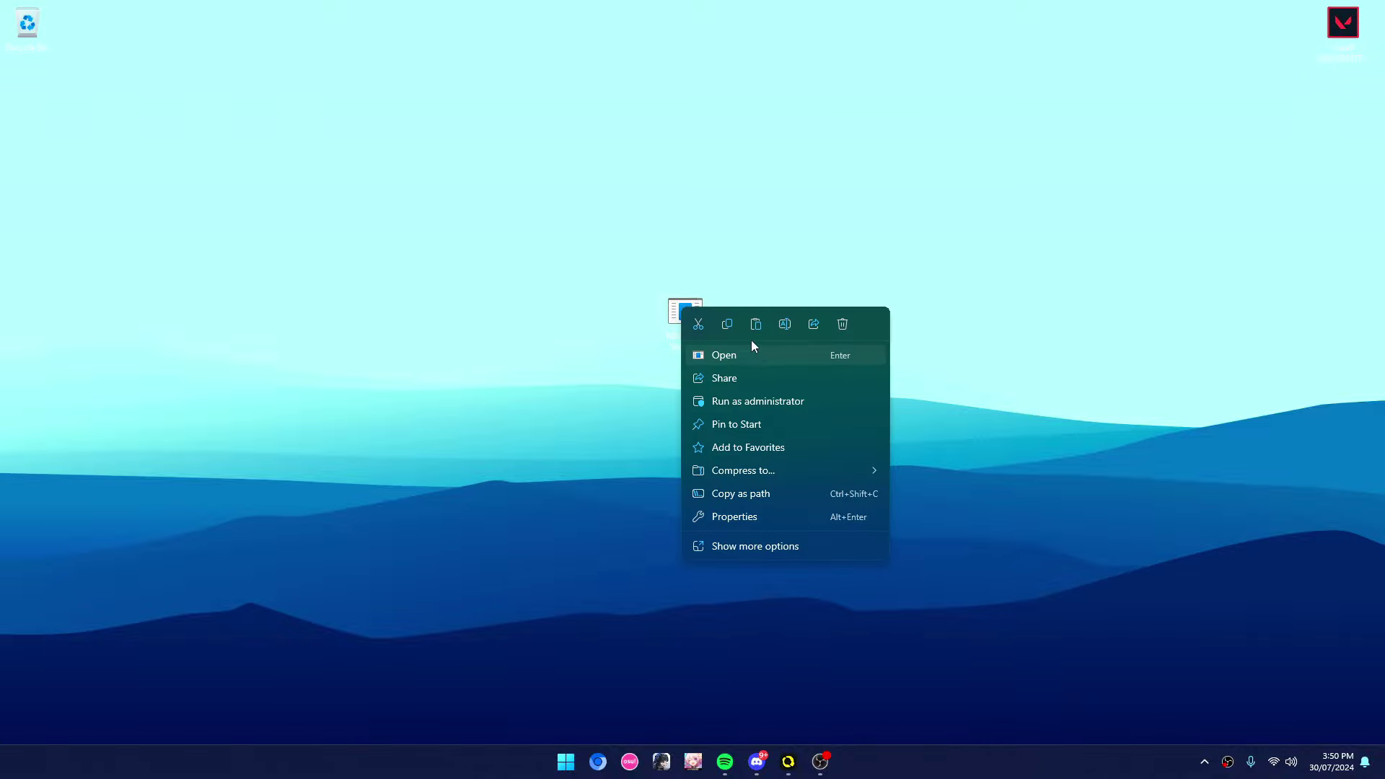
left_click(776, 403)
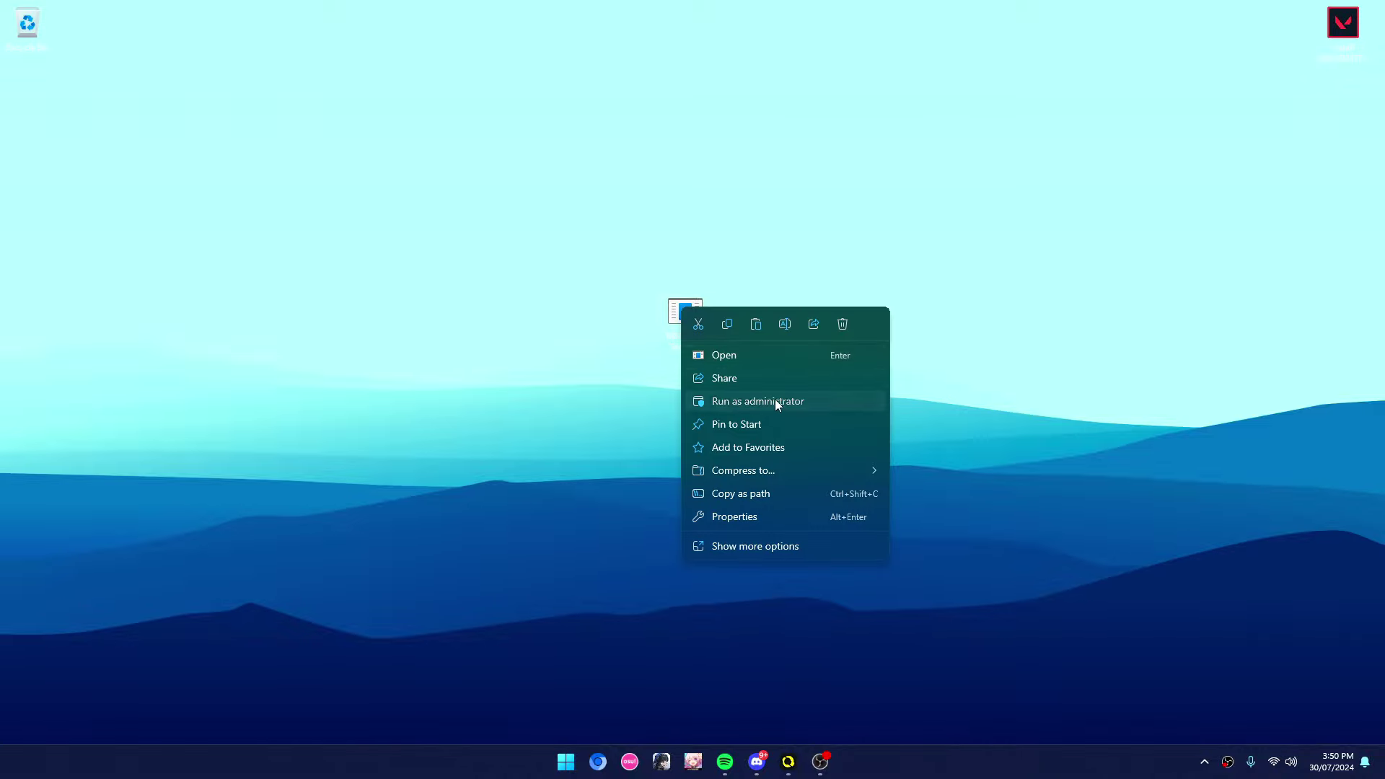
left_click(654, 510)
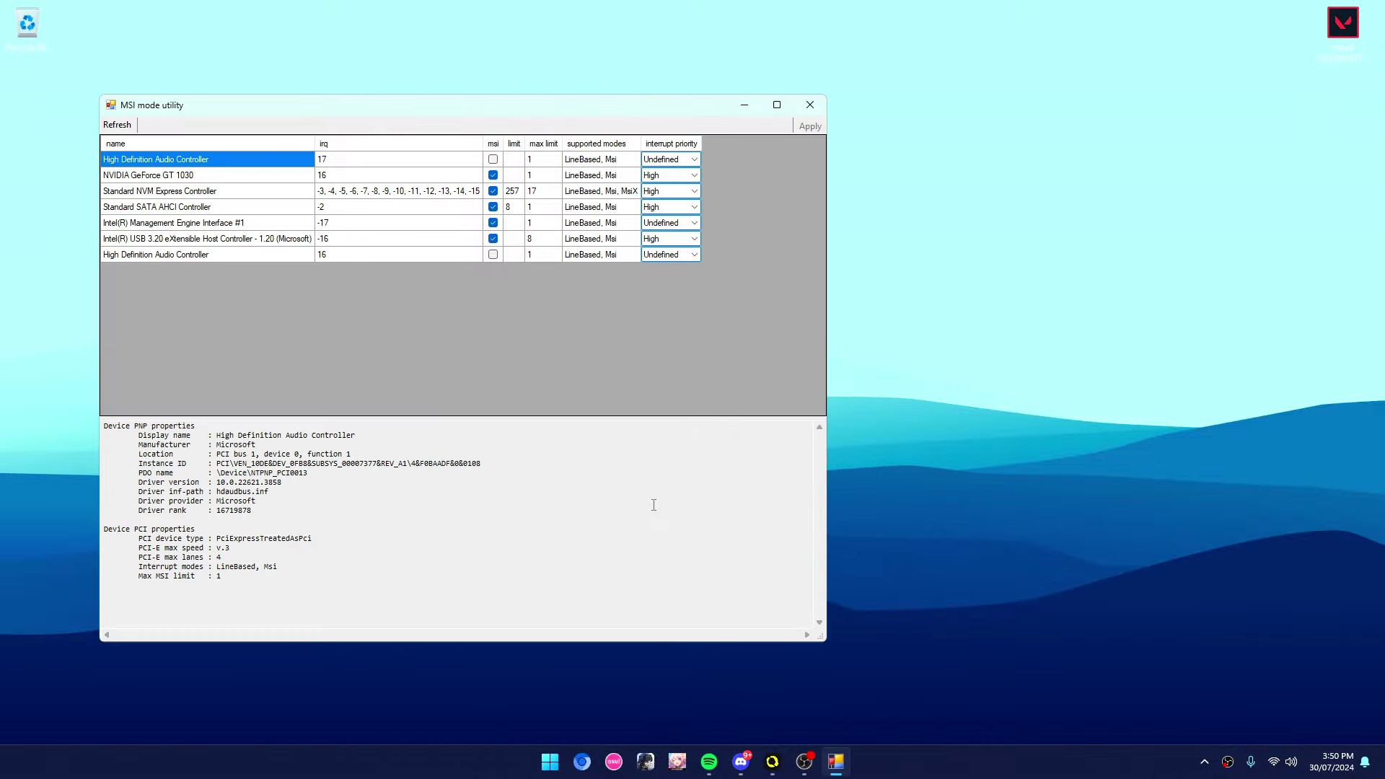
left_click_drag(483, 113, 704, 115)
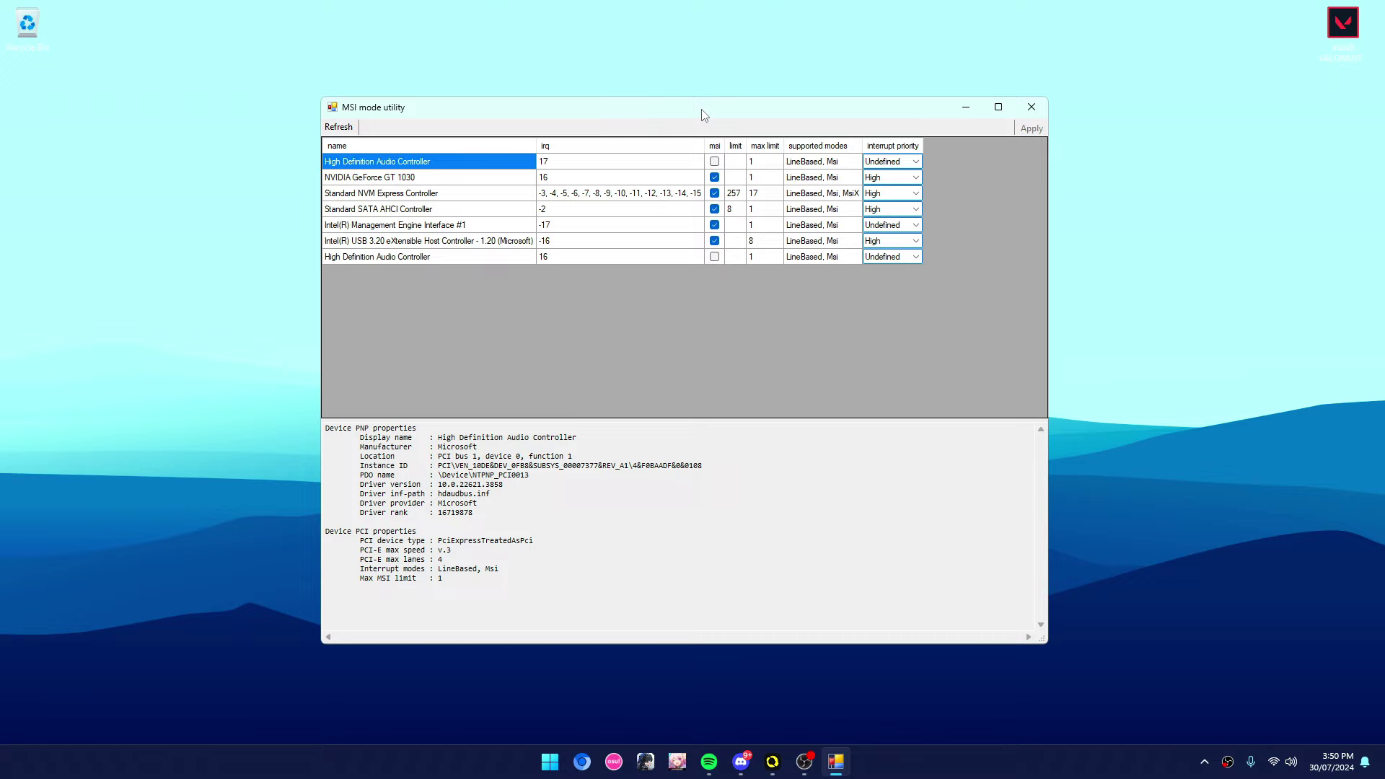
Leave MSI mode enabled for the NVIDIA GeForce GT 1030, set its interrupt priority to High and apply the settings.
left_click(482, 180)
double_click(714, 177)
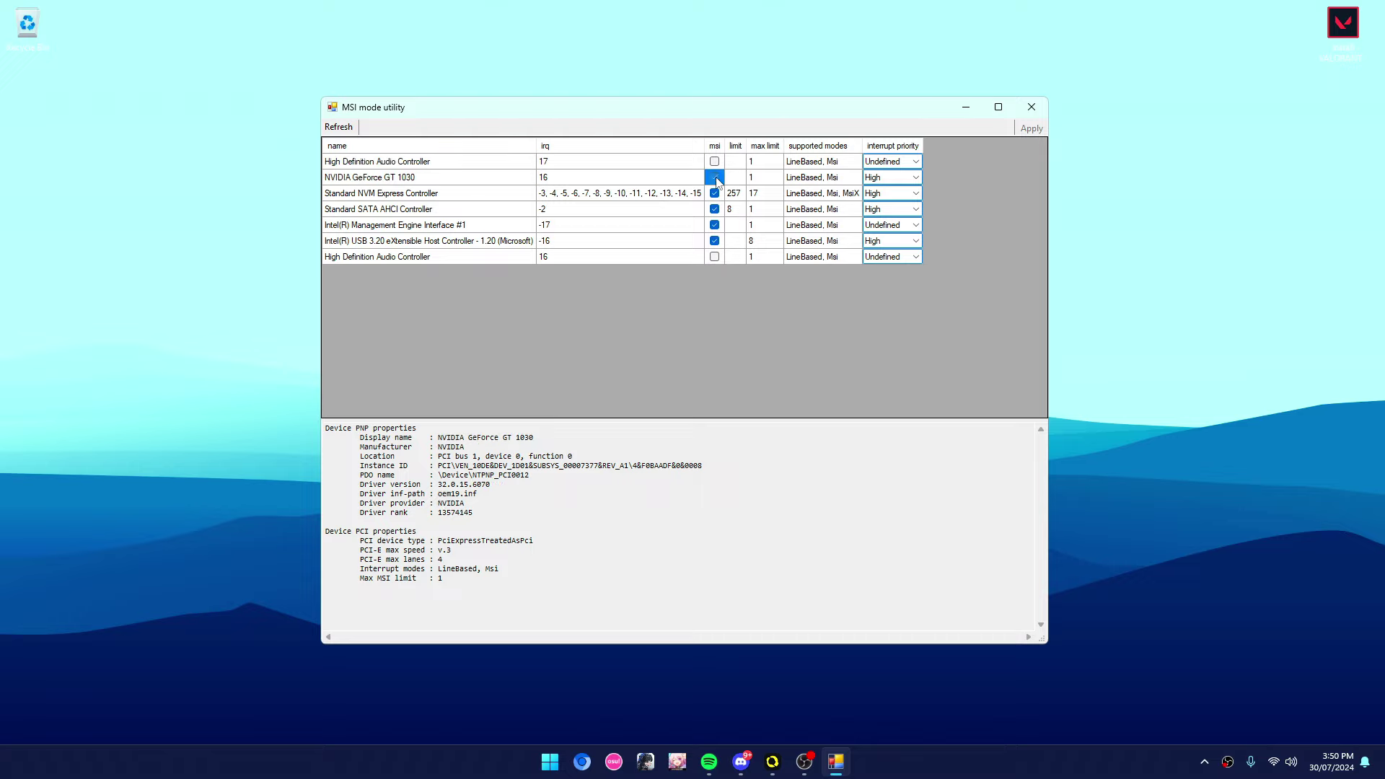
left_click(1179, 166)
left_click(916, 177)
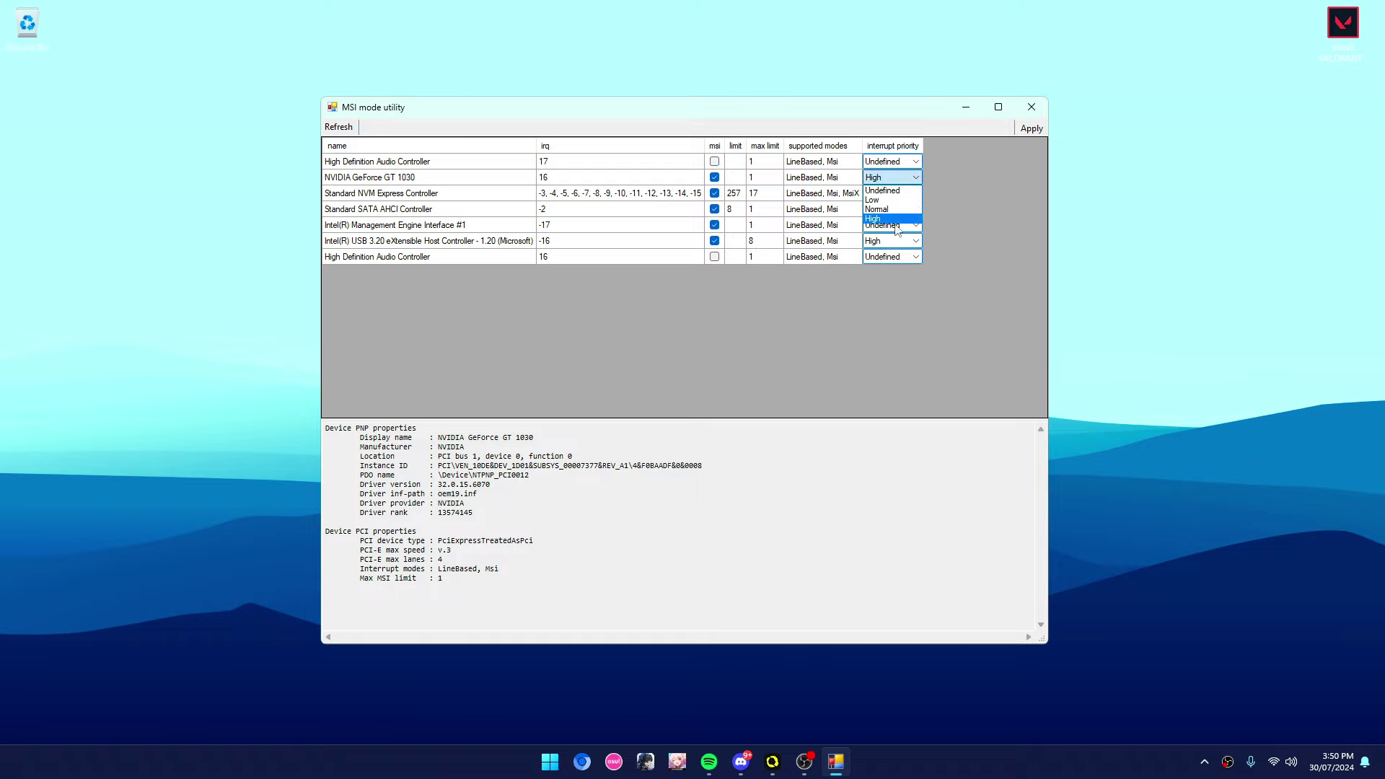
left_click(895, 222)
left_click(1031, 129)
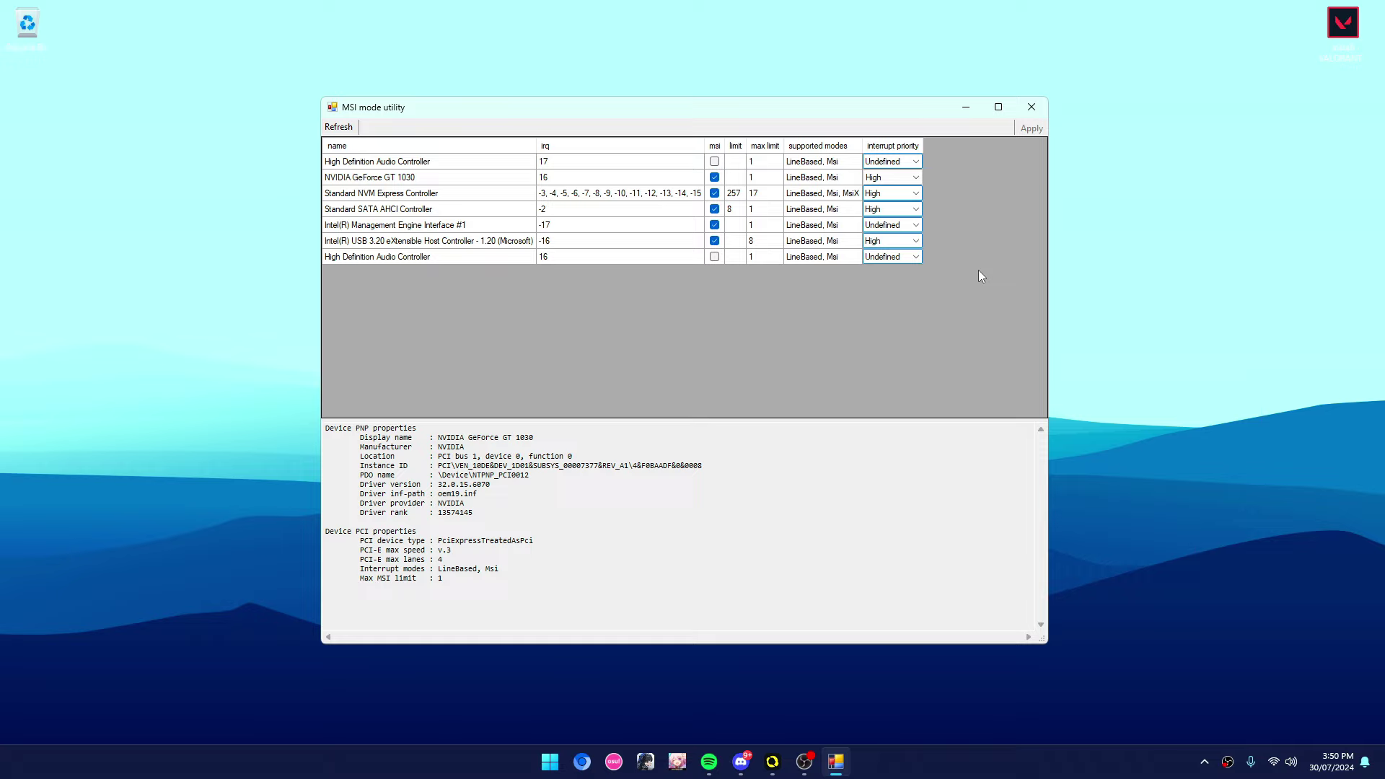
Select the NVIDIA GeForce GT 1030 again and choose High once more as its interrupt priority, with MSI enabled.
left_click(380, 182)
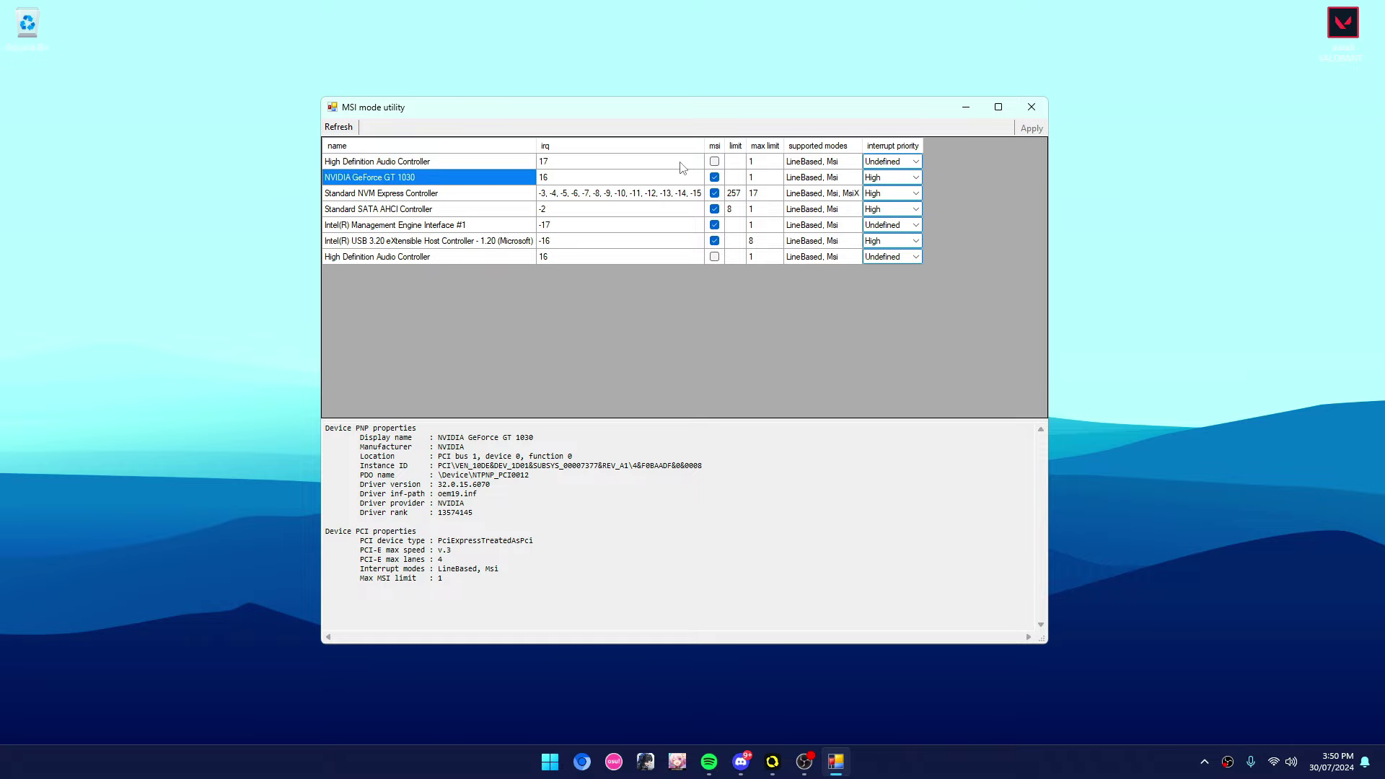
left_click(715, 178)
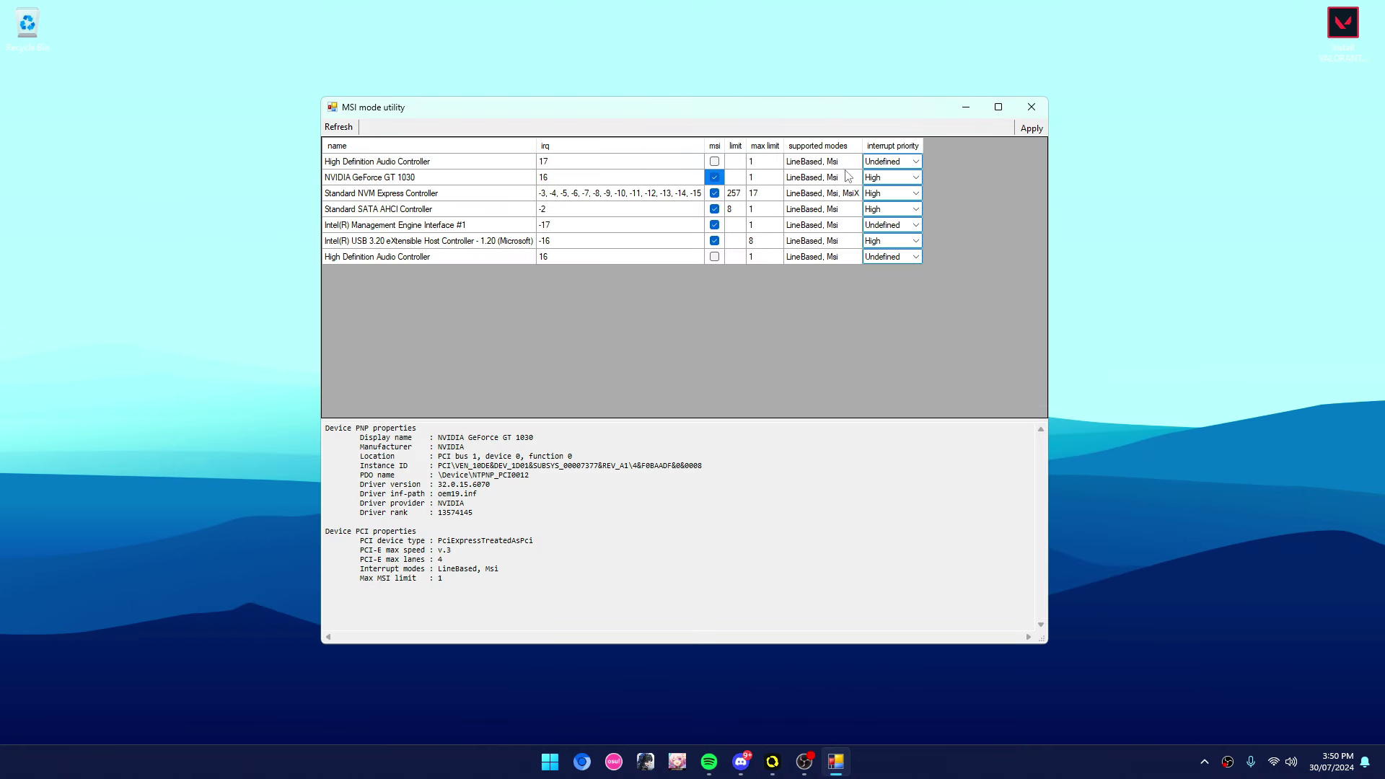
left_click(913, 178)
left_click(894, 218)
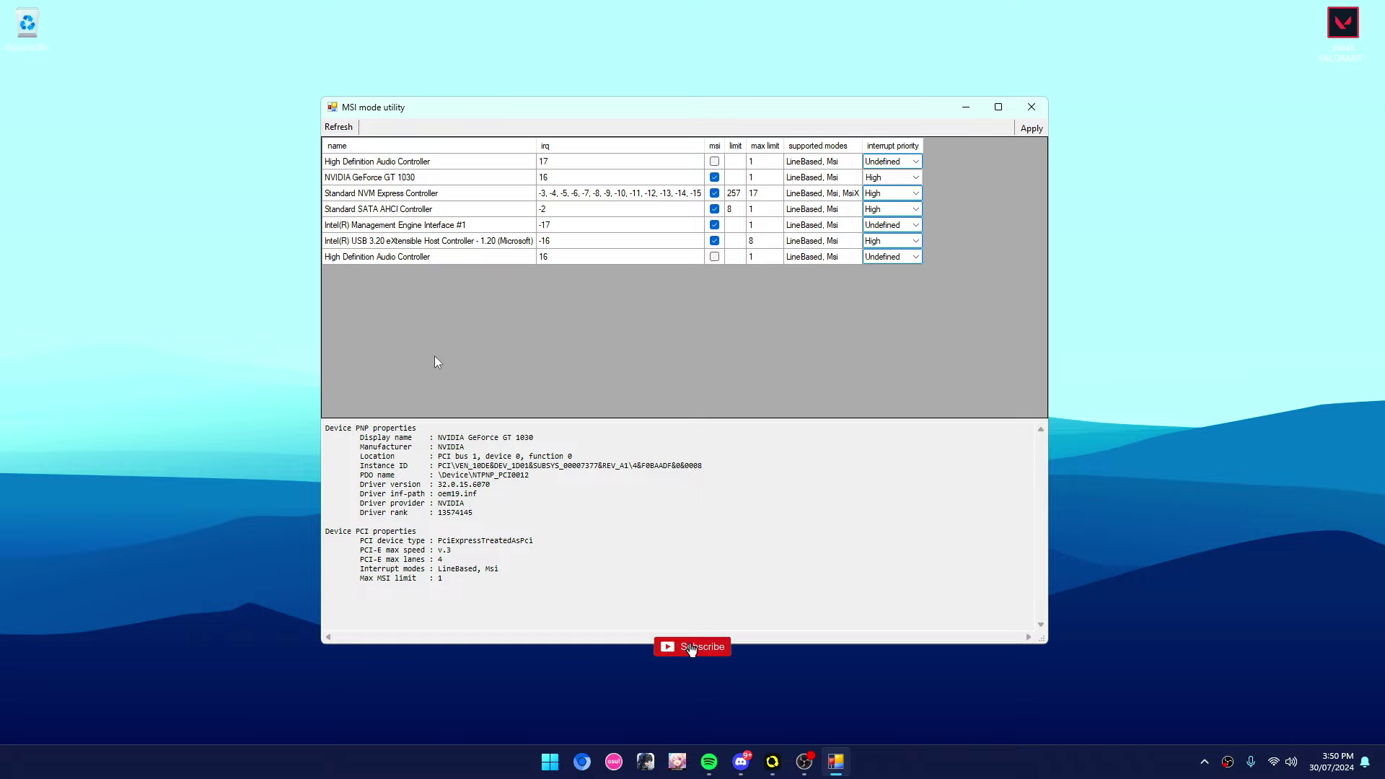
Set the interrupt priority of the Standard NVM Express Controller to High.
left_click(362, 195)
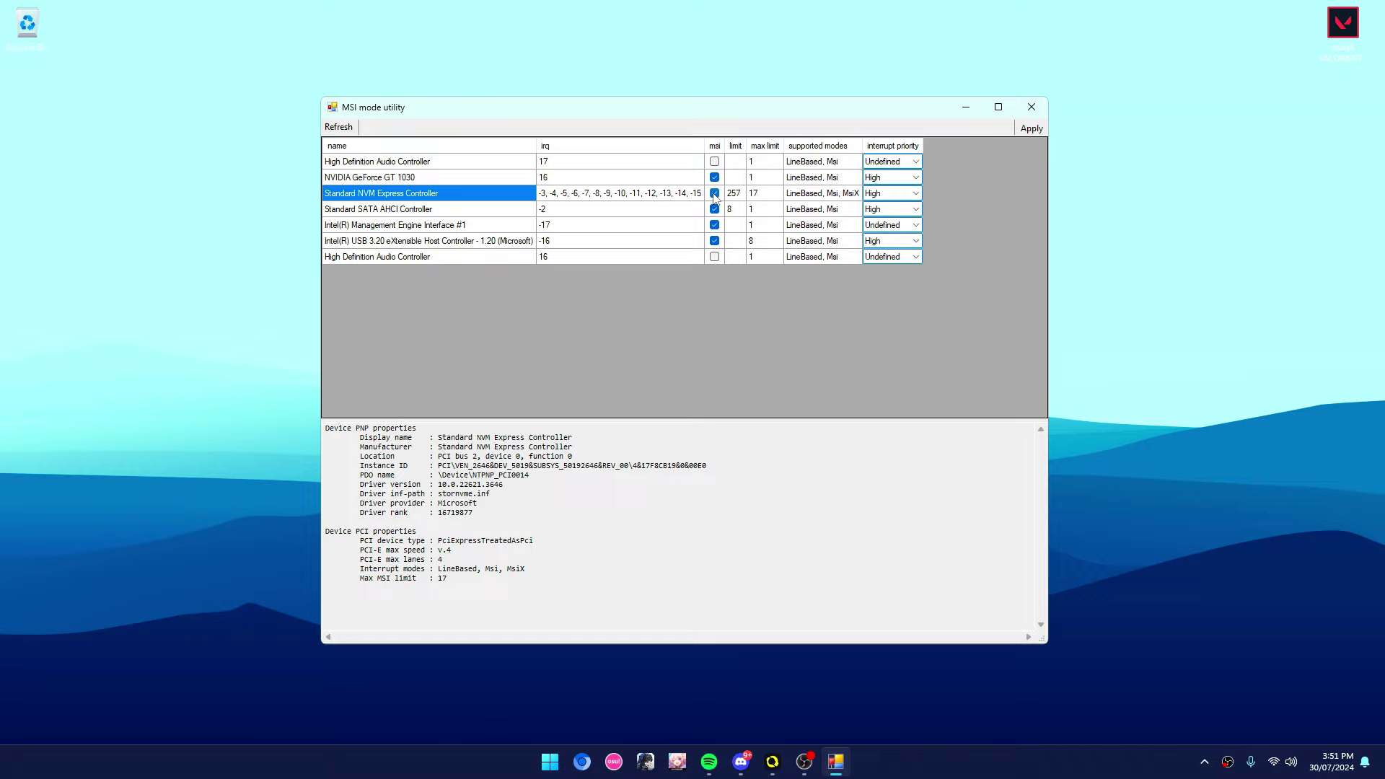
left_click(911, 195)
left_click(860, 219)
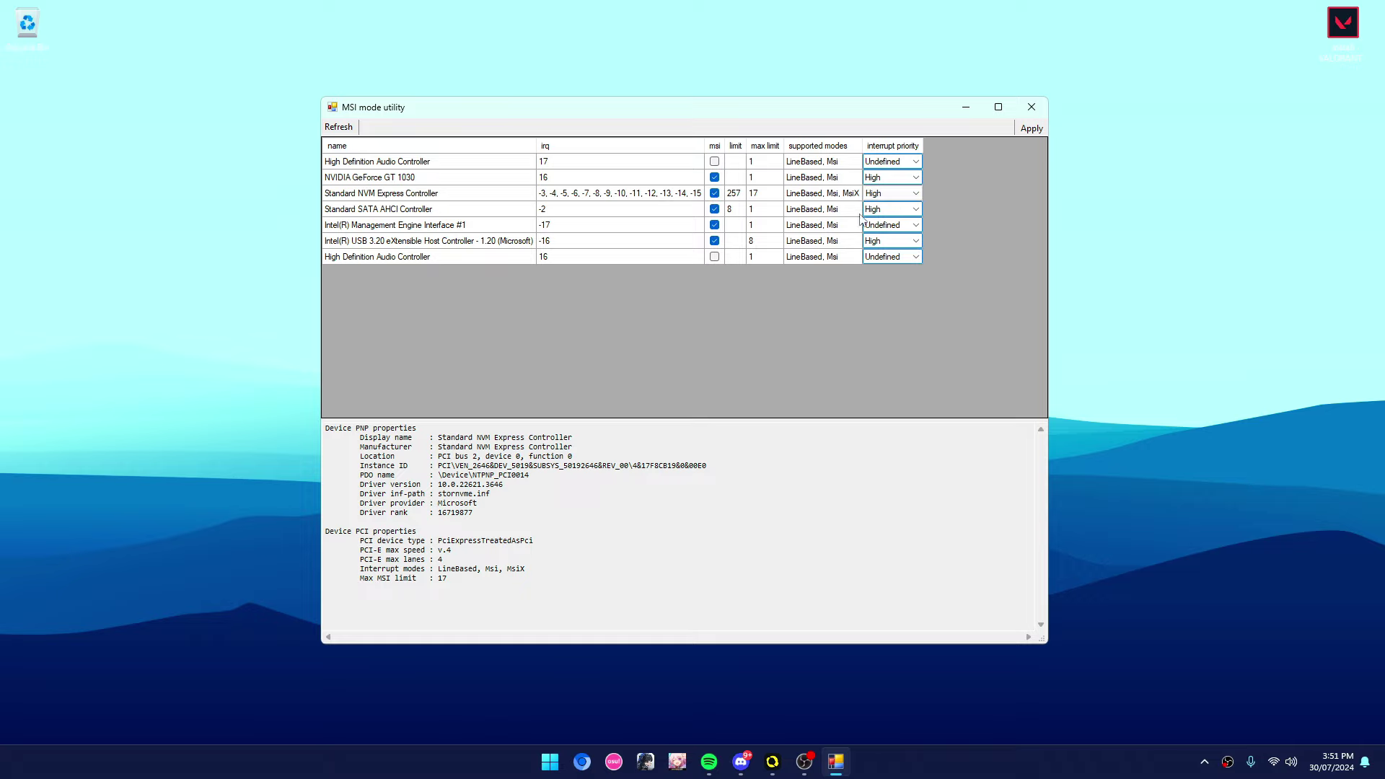
left_click(529, 313)
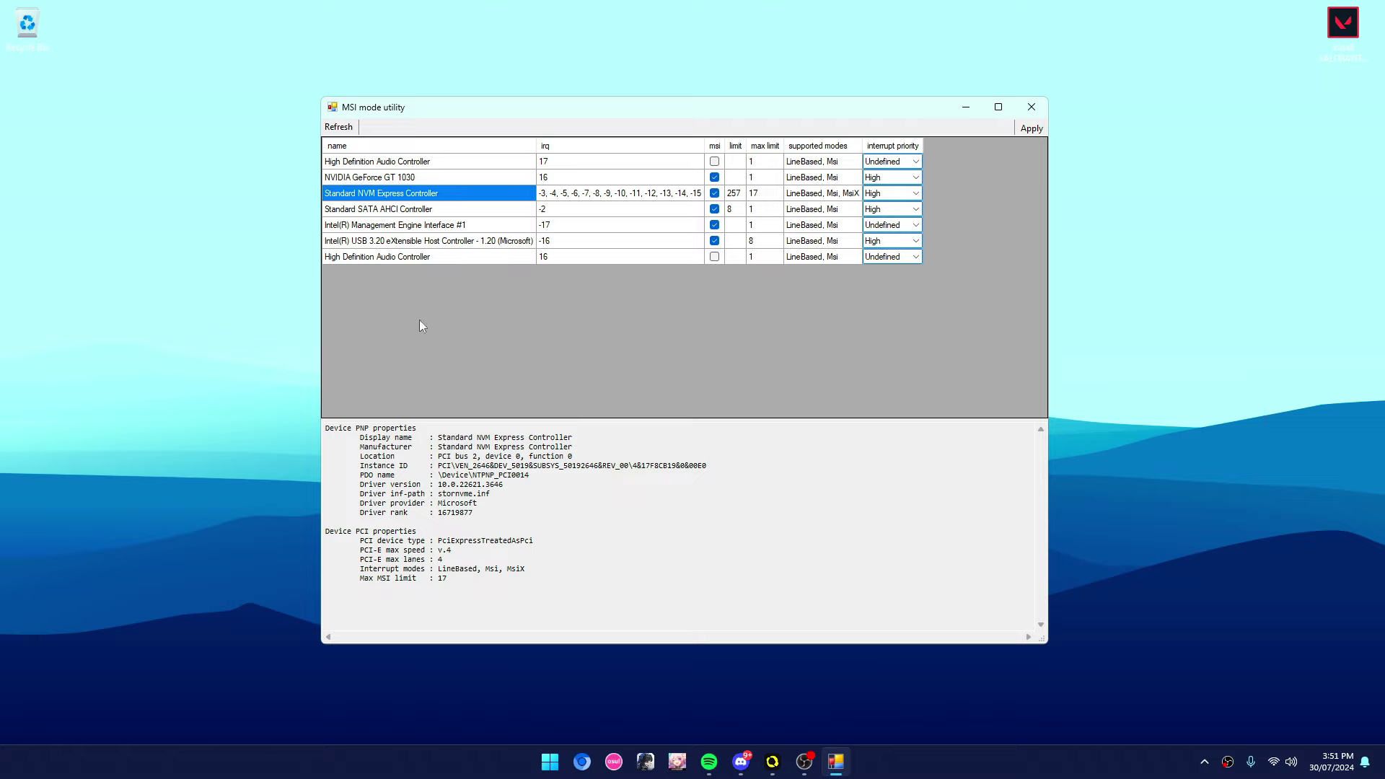
Set the interrupt priority of the Standard SATA AHCI Controller to High.
left_click(353, 210)
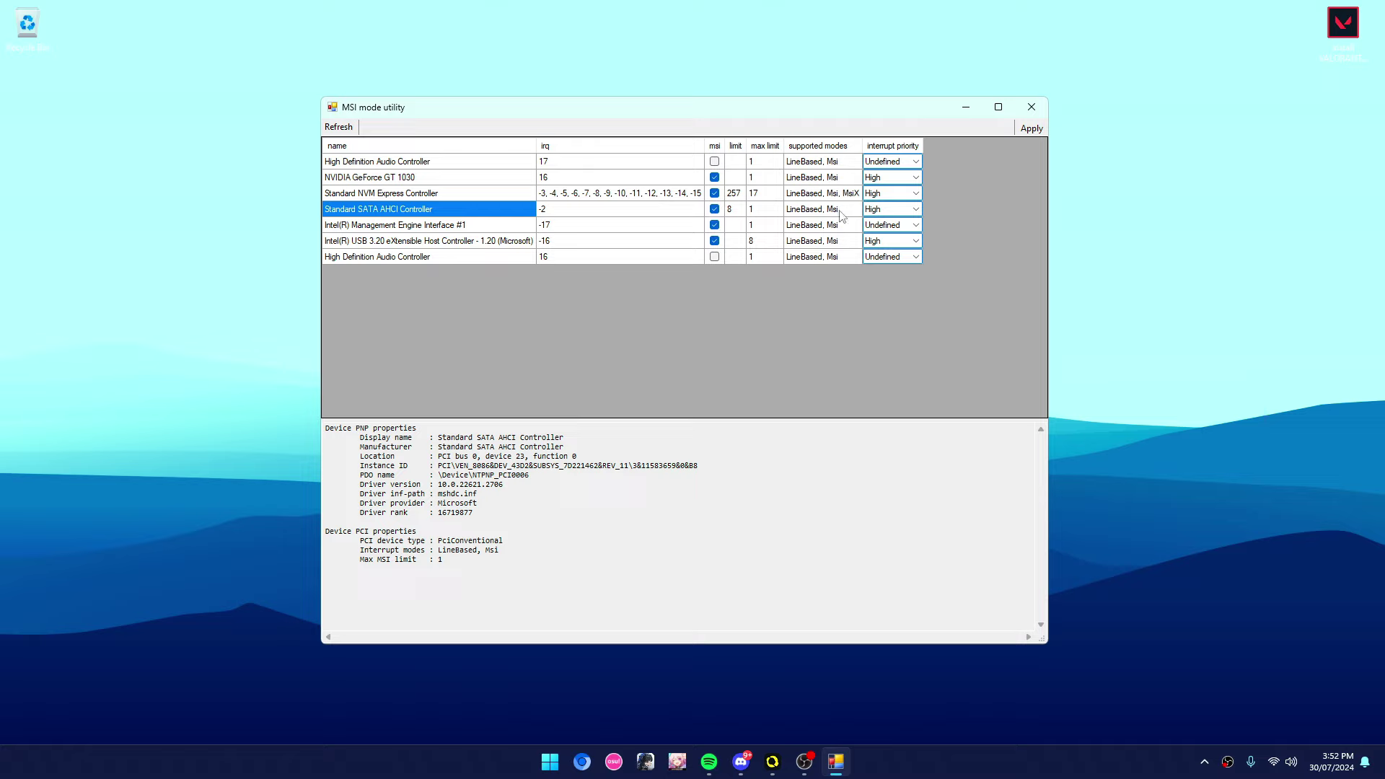
left_click(917, 209)
left_click(890, 250)
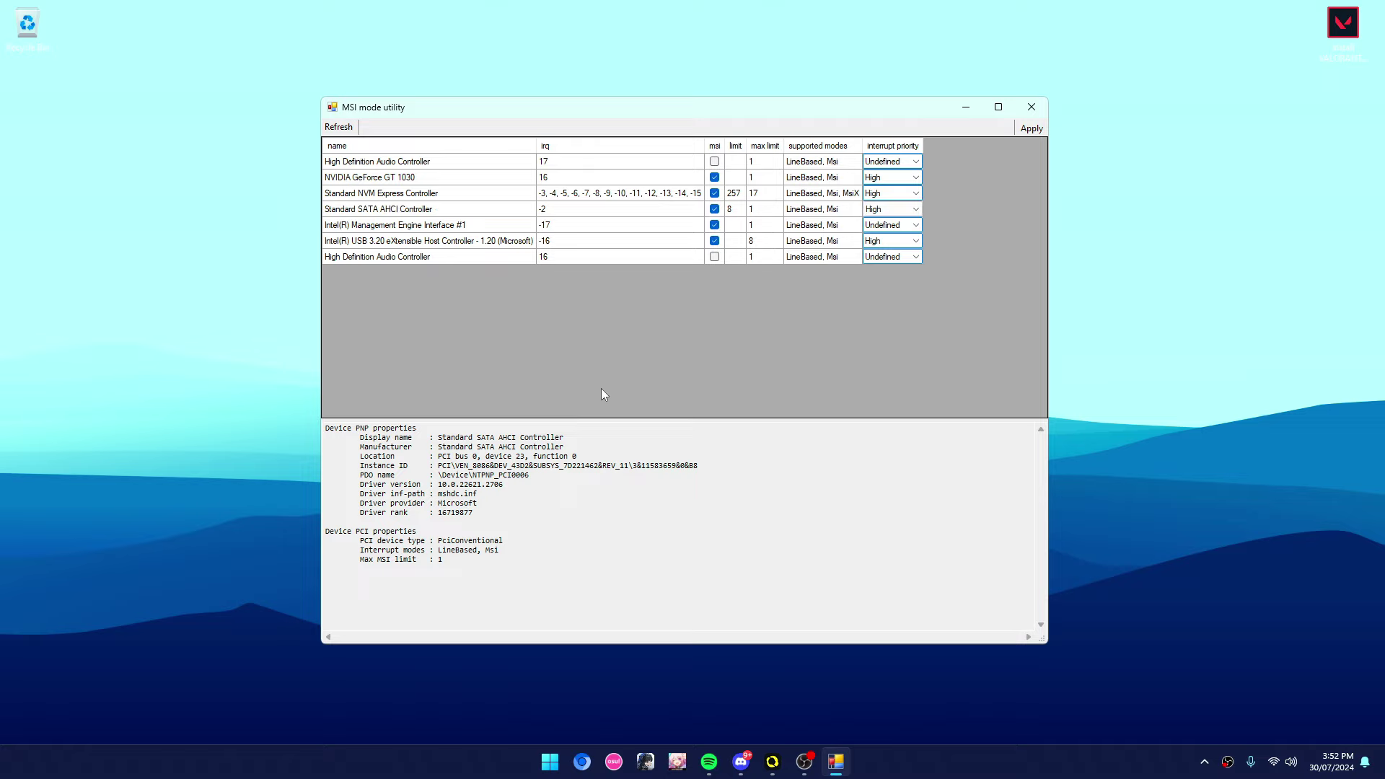
Set the interrupt priority of the Intel USB 3.20 eXtensible Host Controller to High.
left_click(348, 243)
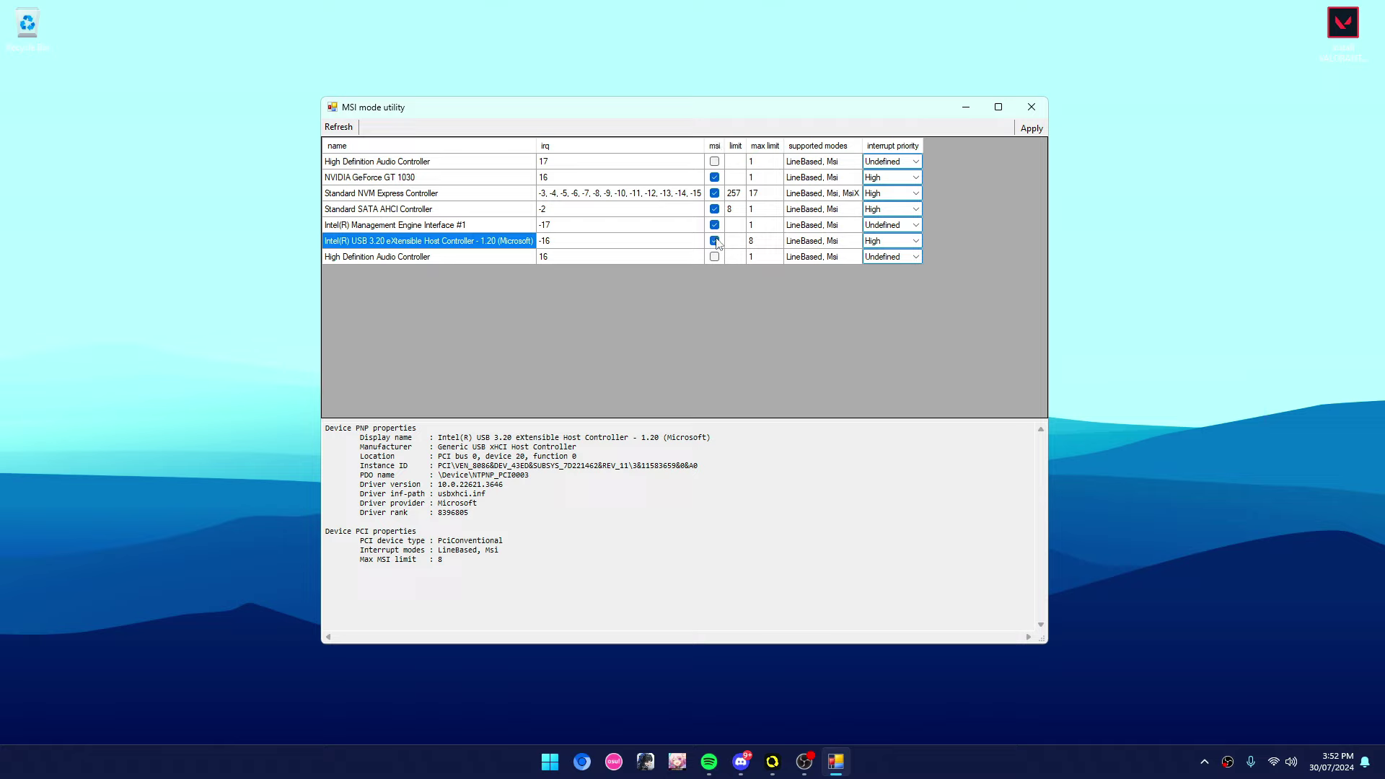
left_click(915, 241)
left_click(887, 283)
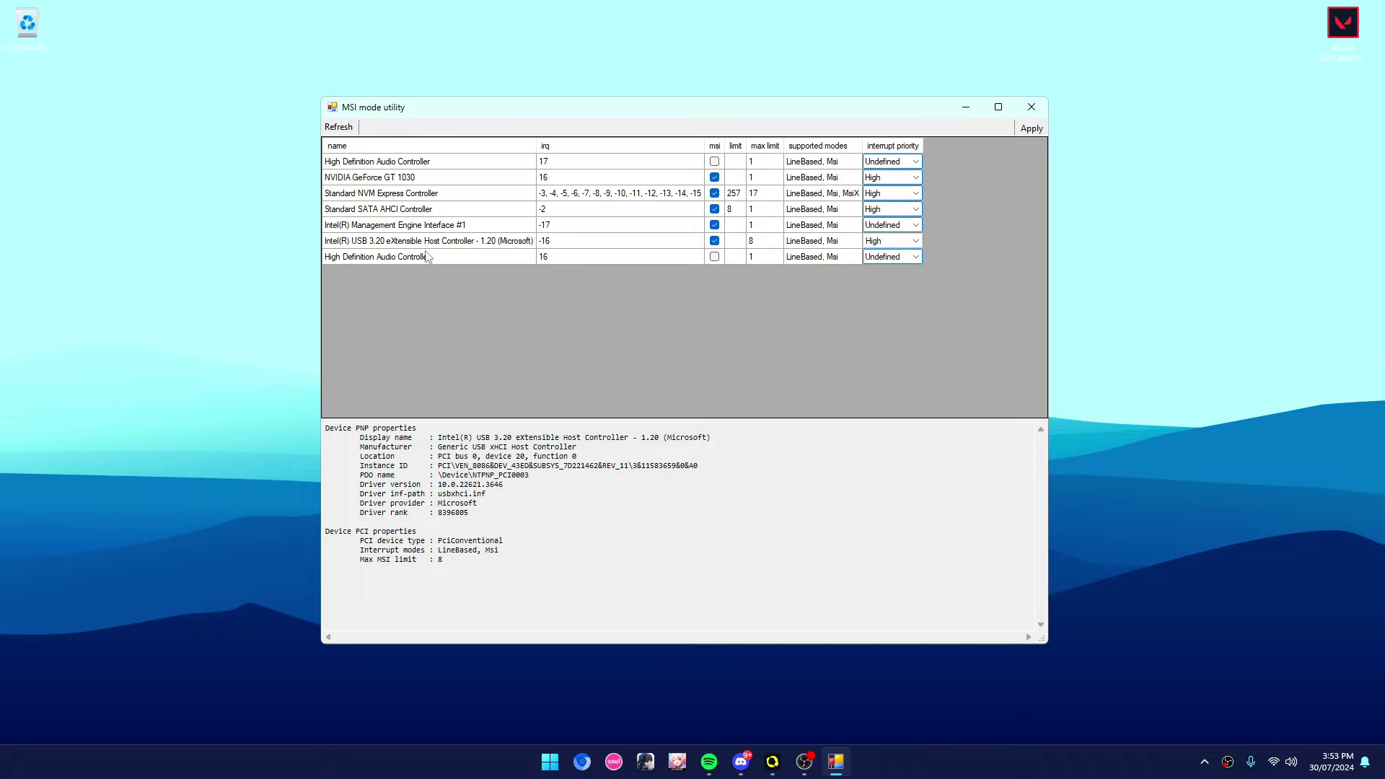
Open the Windows network connections, compare the listed adapters with the devices in the MSI mode utility, and close the connections window.
key("super")
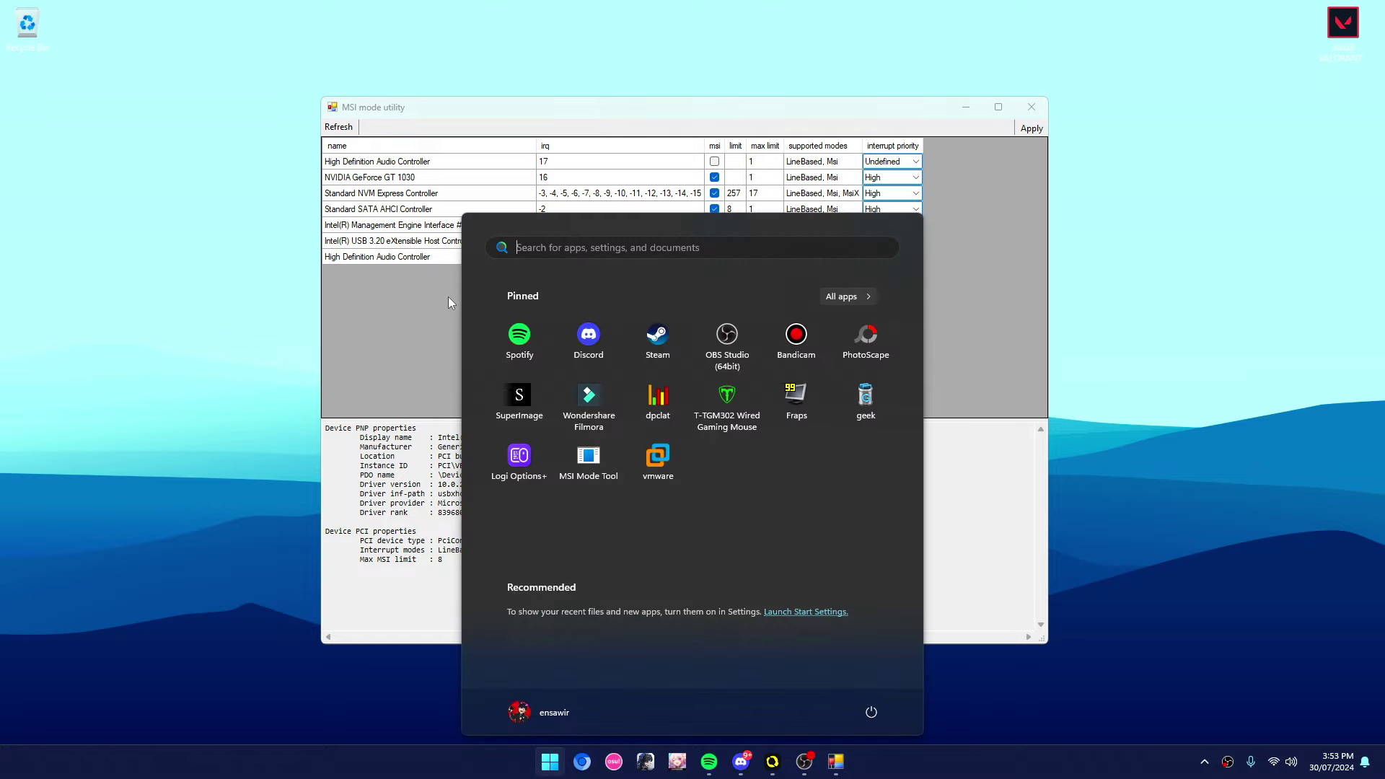
type("netw")
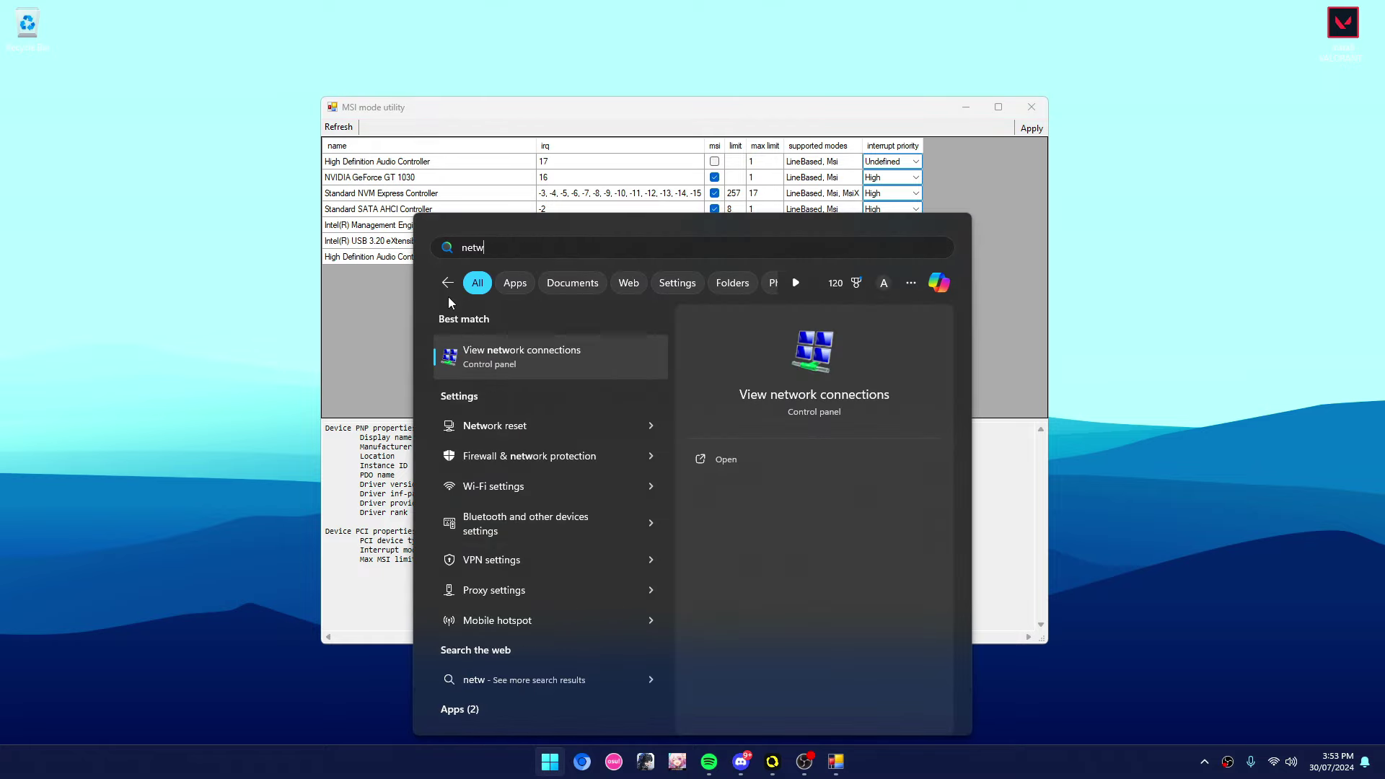
key("Return")
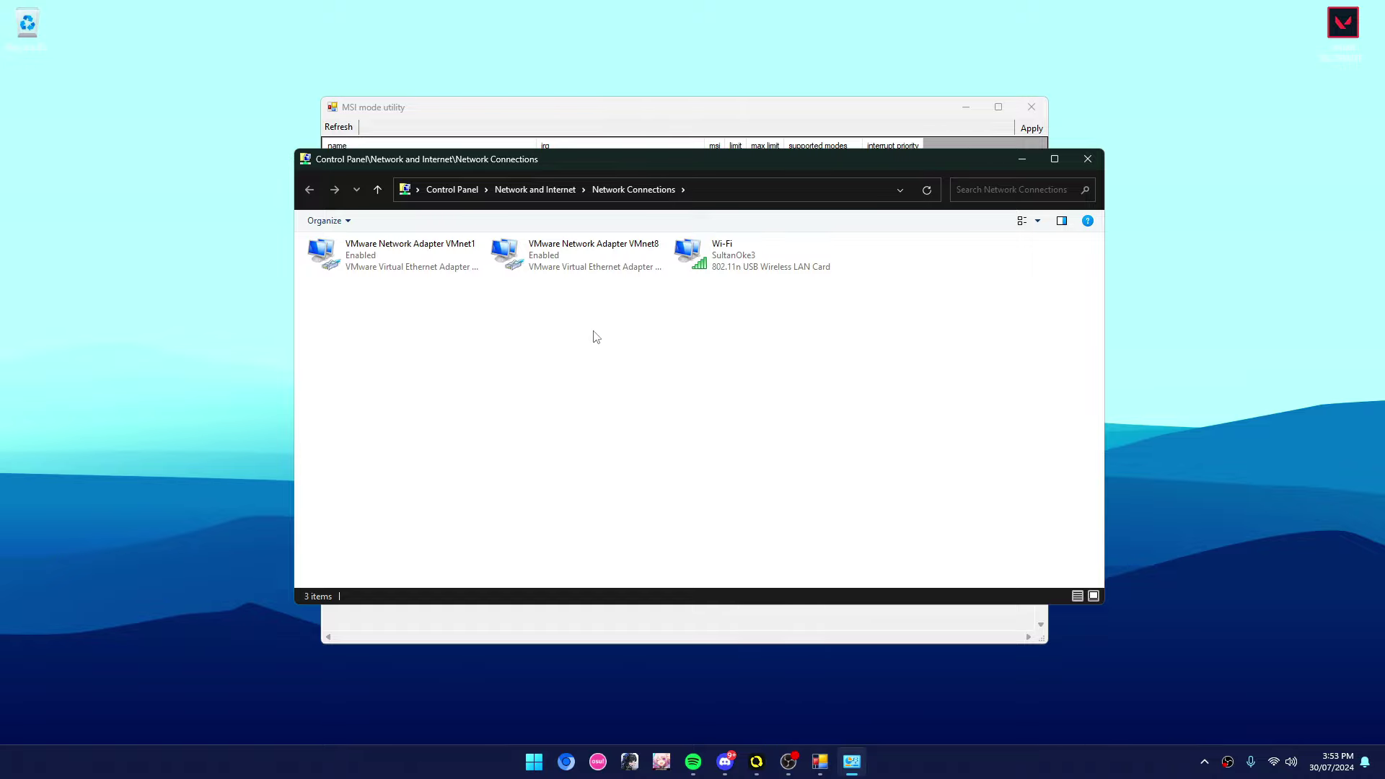
left_click(517, 135)
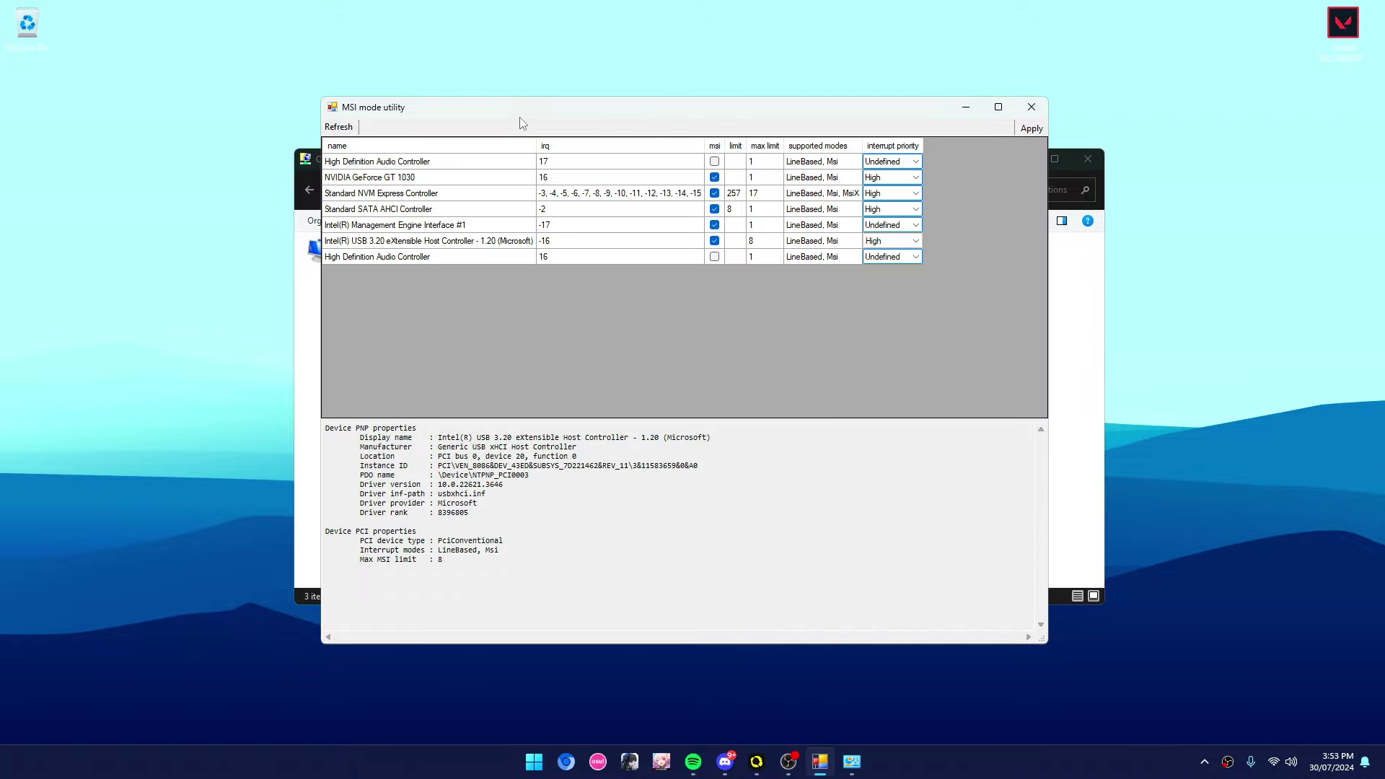
left_click(1075, 370)
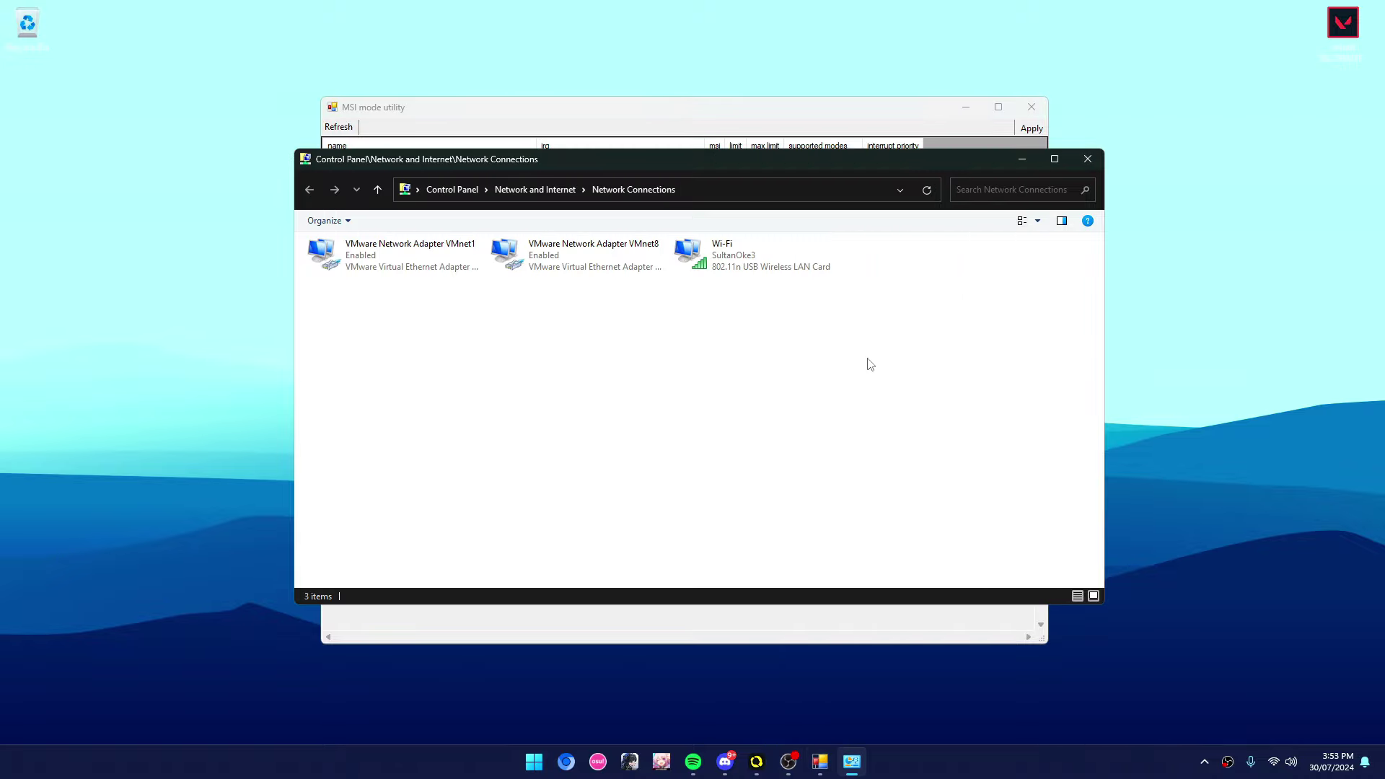
left_click_drag(374, 318, 922, 229)
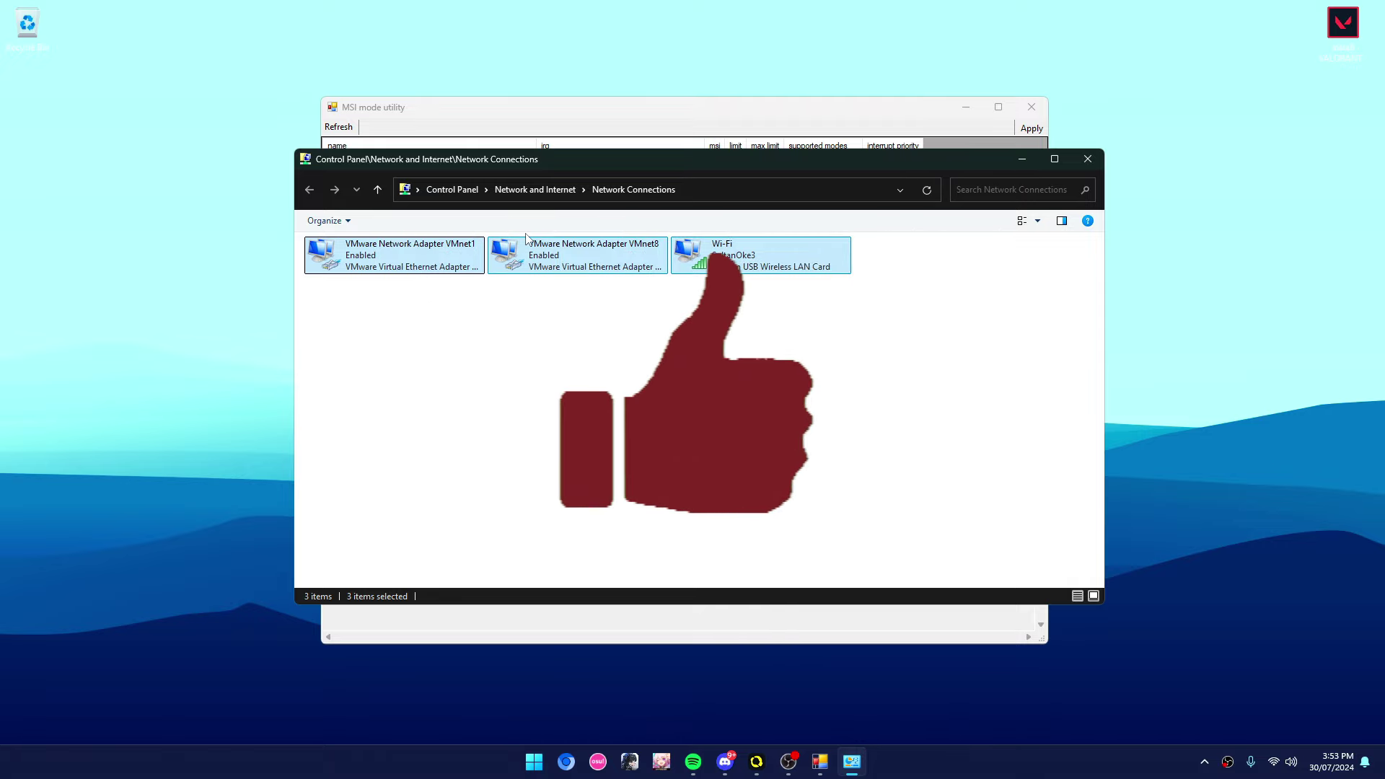
left_click(635, 119)
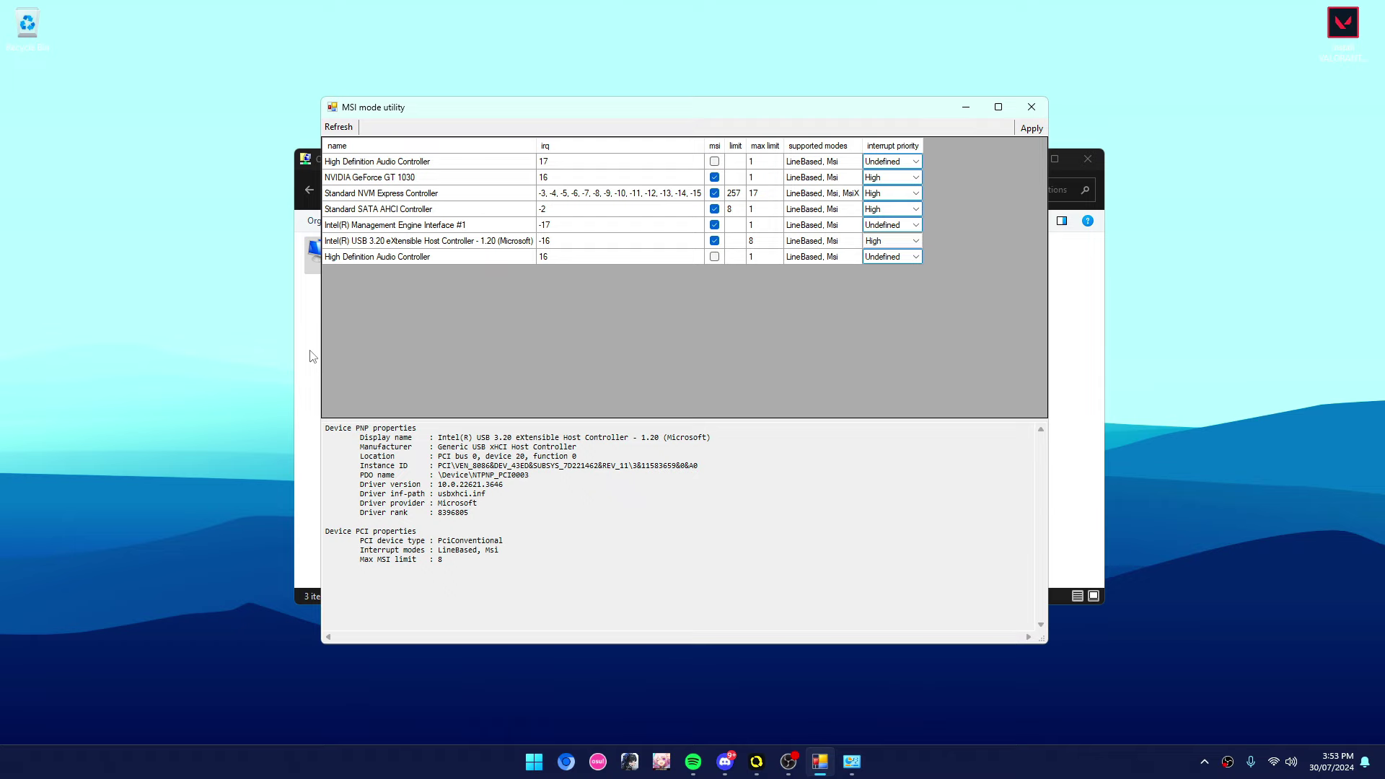
left_click(1083, 160)
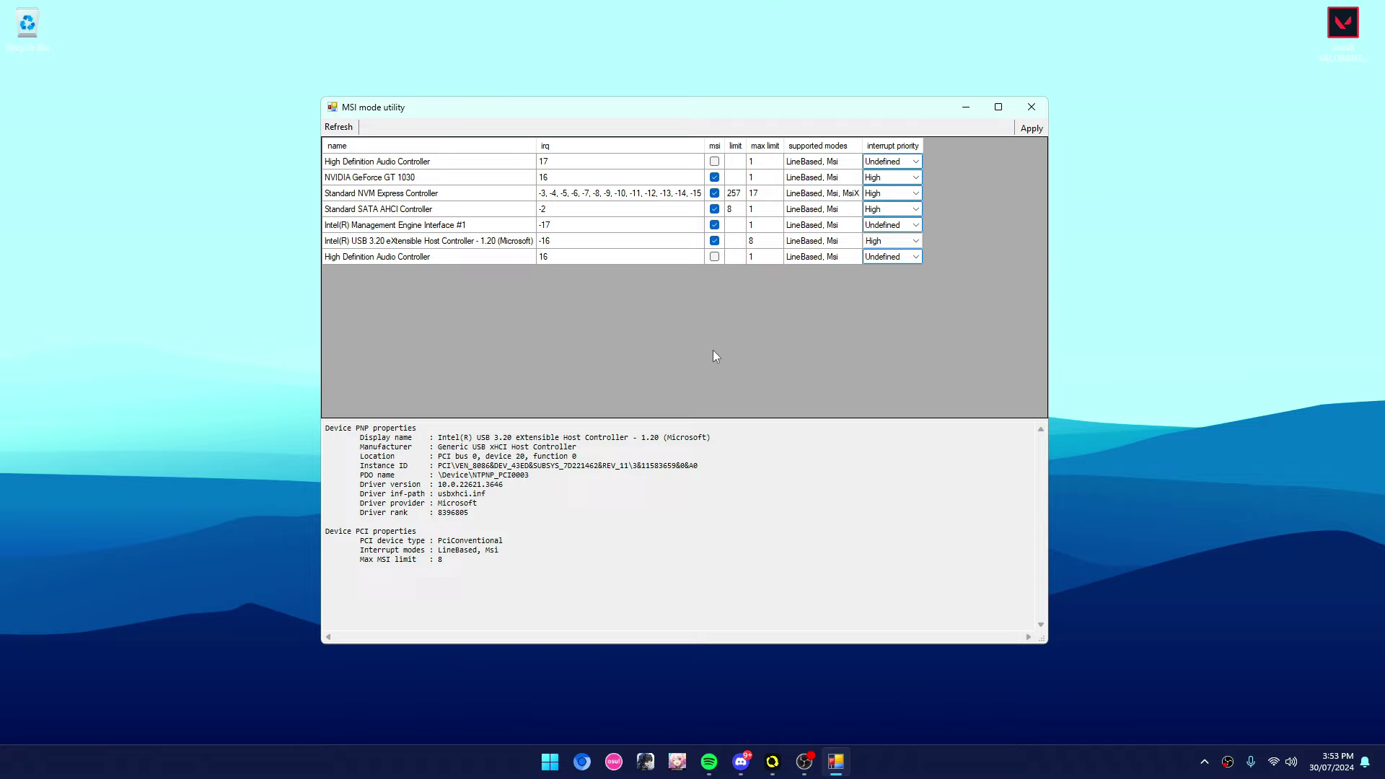
Leave the Intel Management Engine Interface at its existing settings, apply the MSI changes and close the utility.
left_click(369, 226)
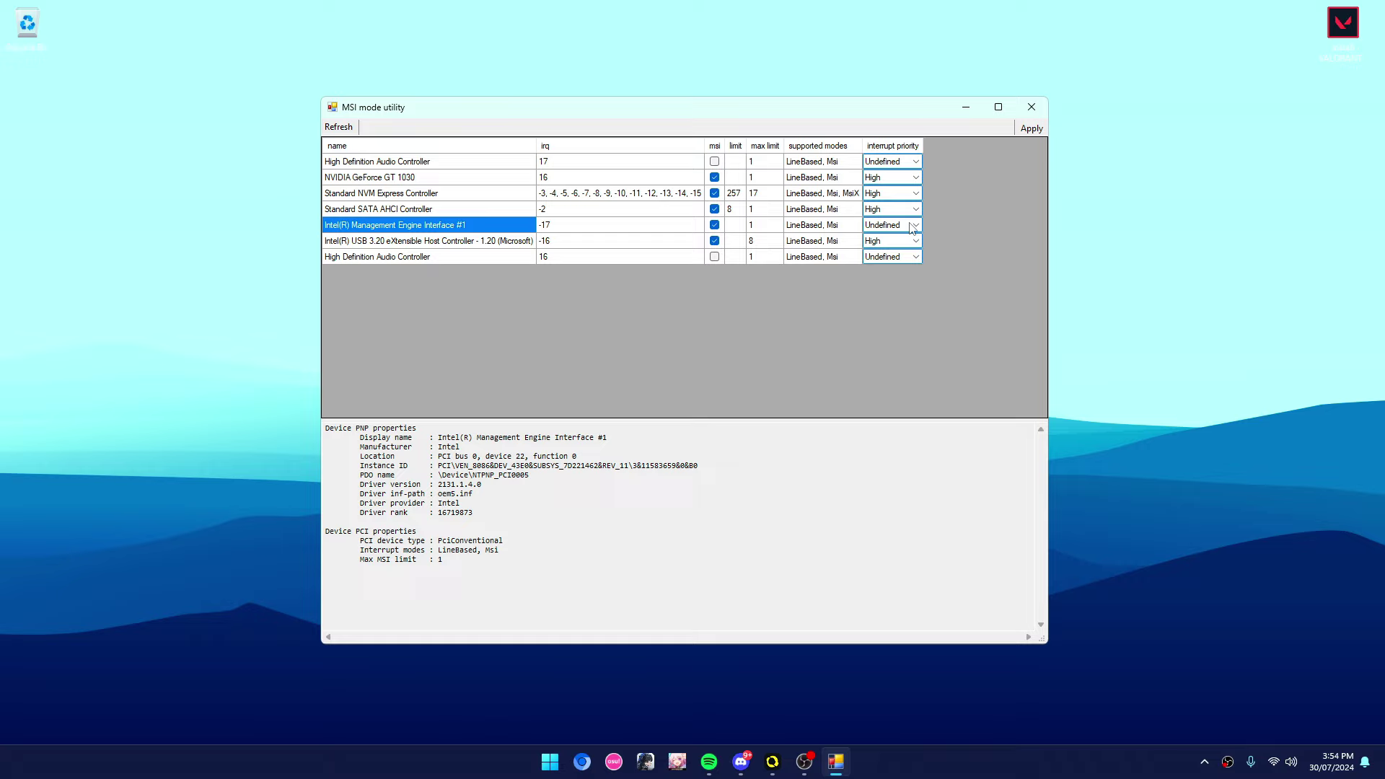
left_click(1031, 130)
left_click(1033, 108)
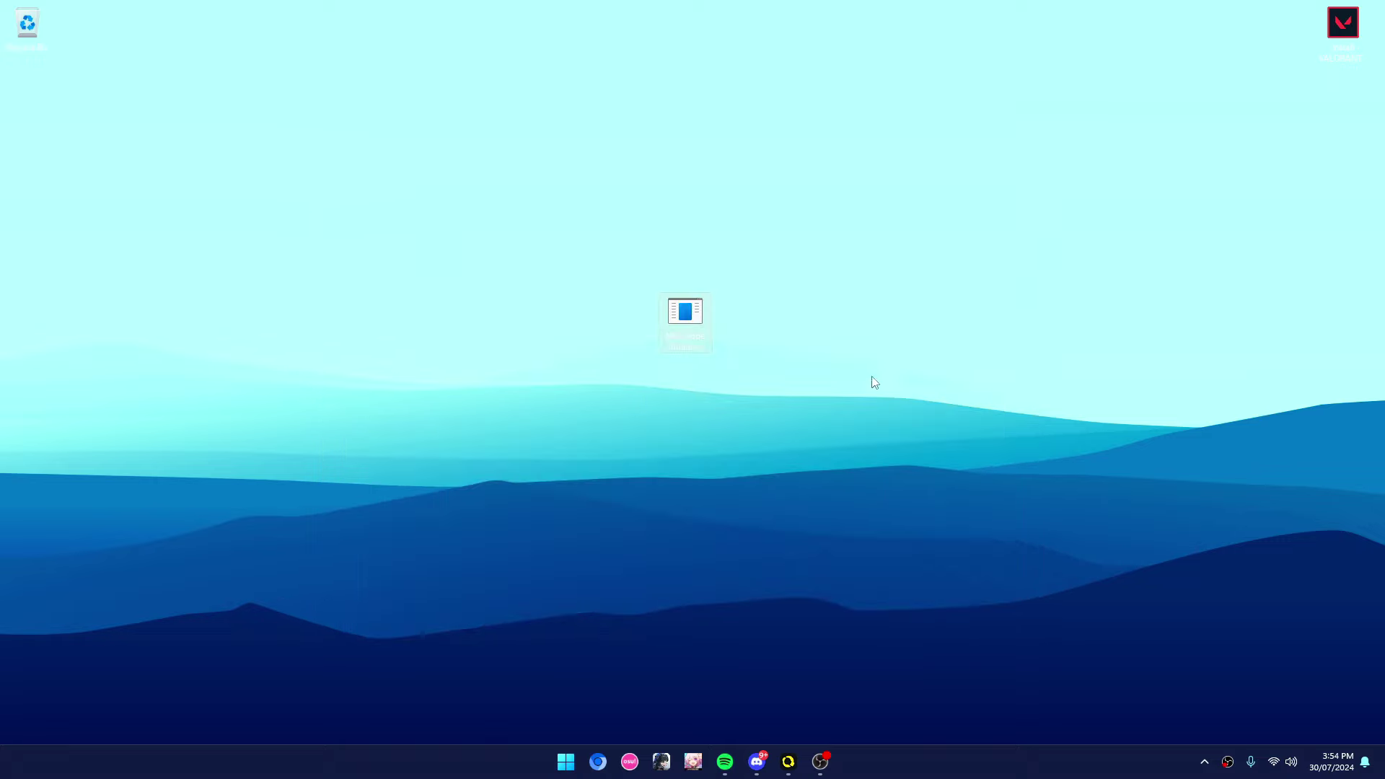
Look up the Restart option in the Windows power choices and dismiss it without restarting.
left_click(566, 762)
left_click(871, 712)
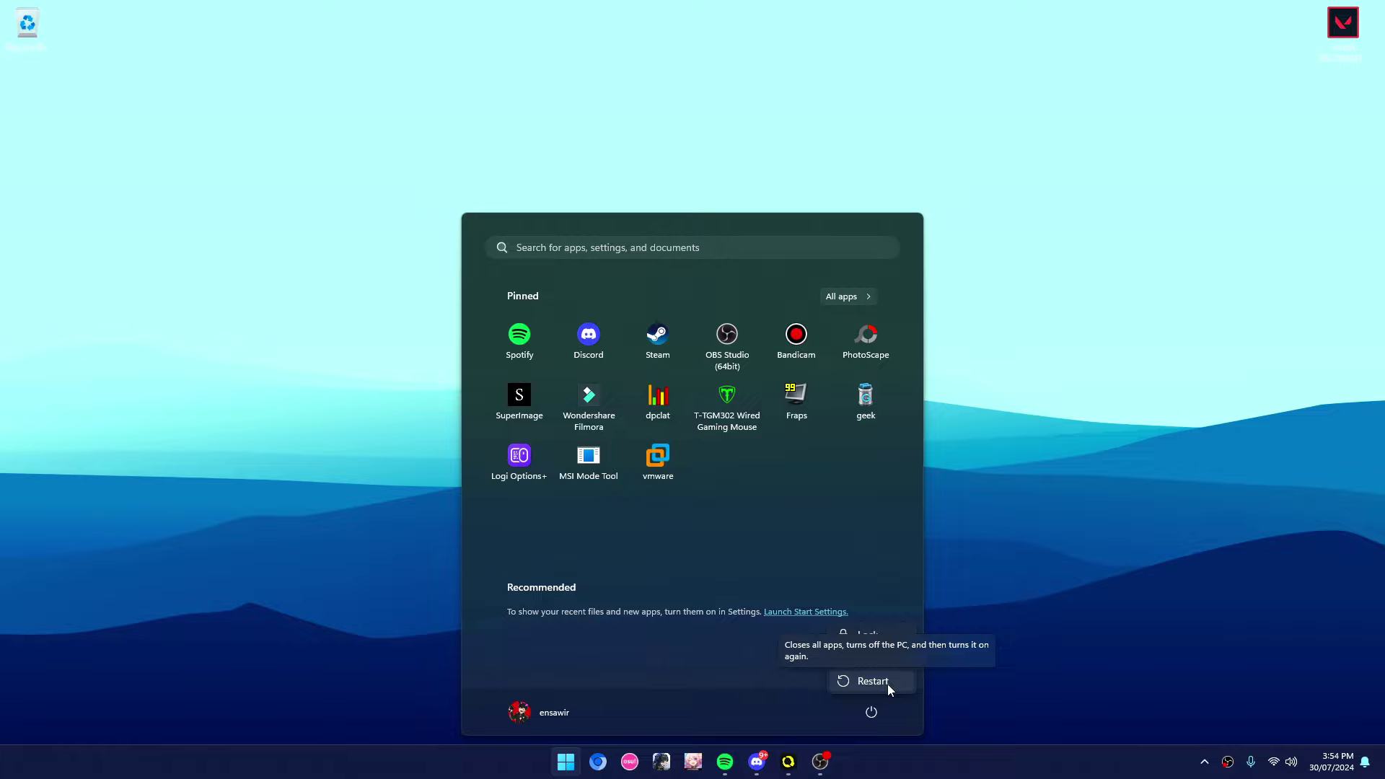
left_click(1032, 499)
left_click(1032, 499)
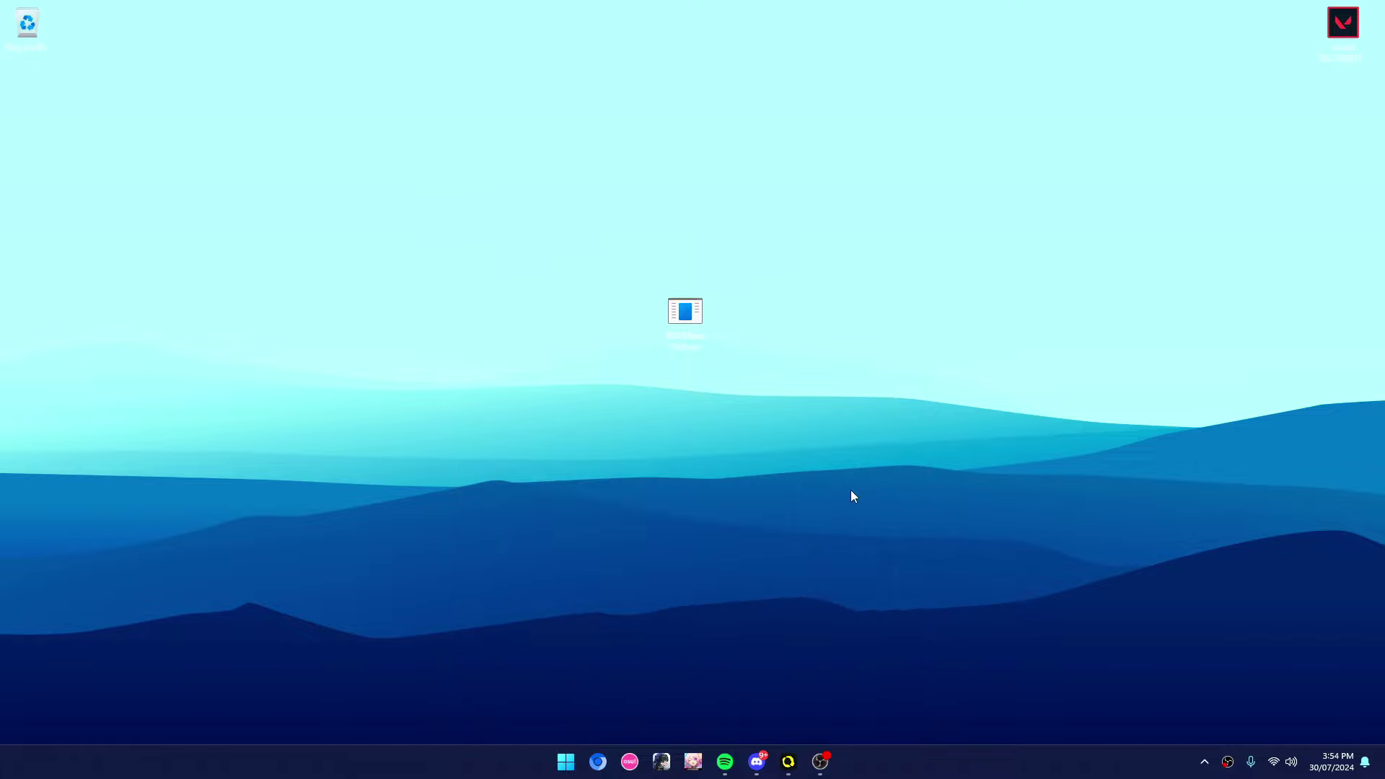